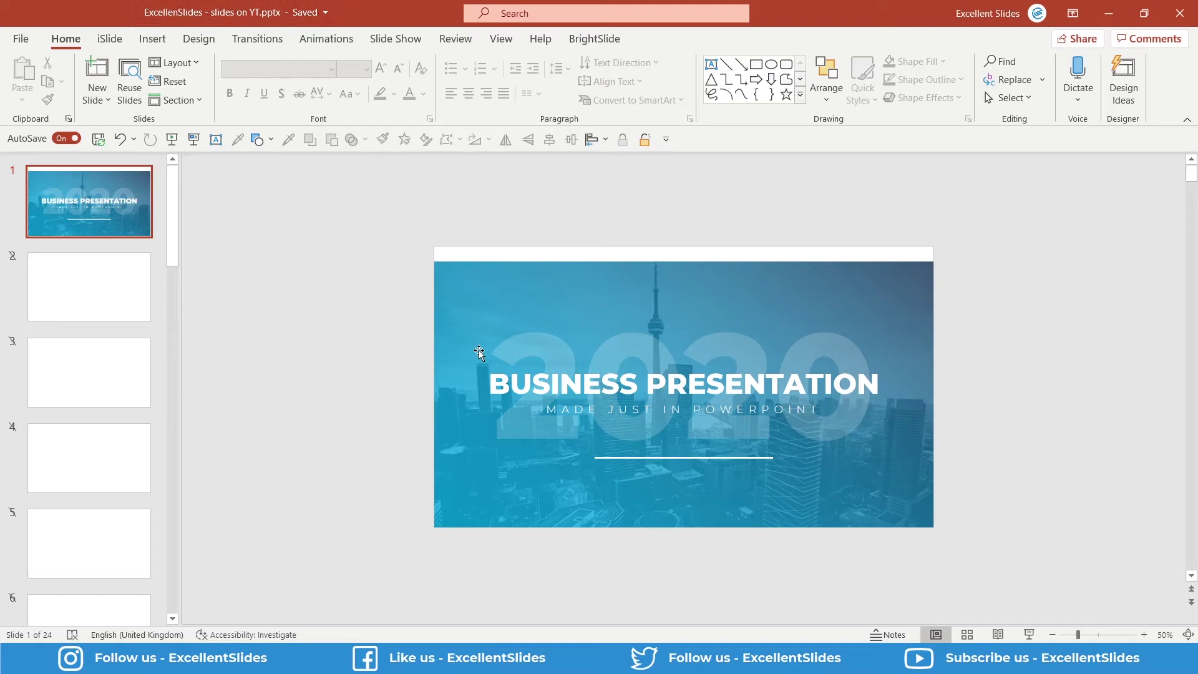
Step: Insert a new slide after the title slide, delete both its placeholders, and return to slide 1
{"action": "right_click", "coordinate": [103, 247]}
{"action": "left_click", "coordinate": [154, 309]}
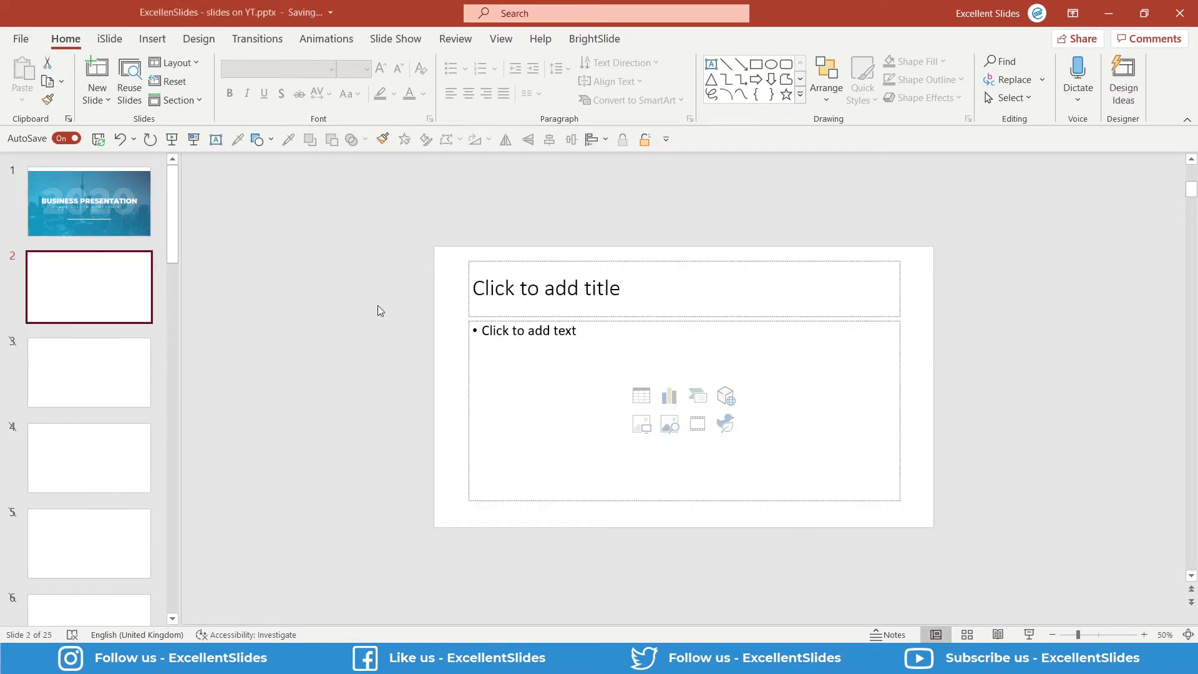
{"action": "left_click_drag", "start_coordinate": [426, 236], "coordinate": [946, 542]}
{"action": "key", "text": "Delete"}
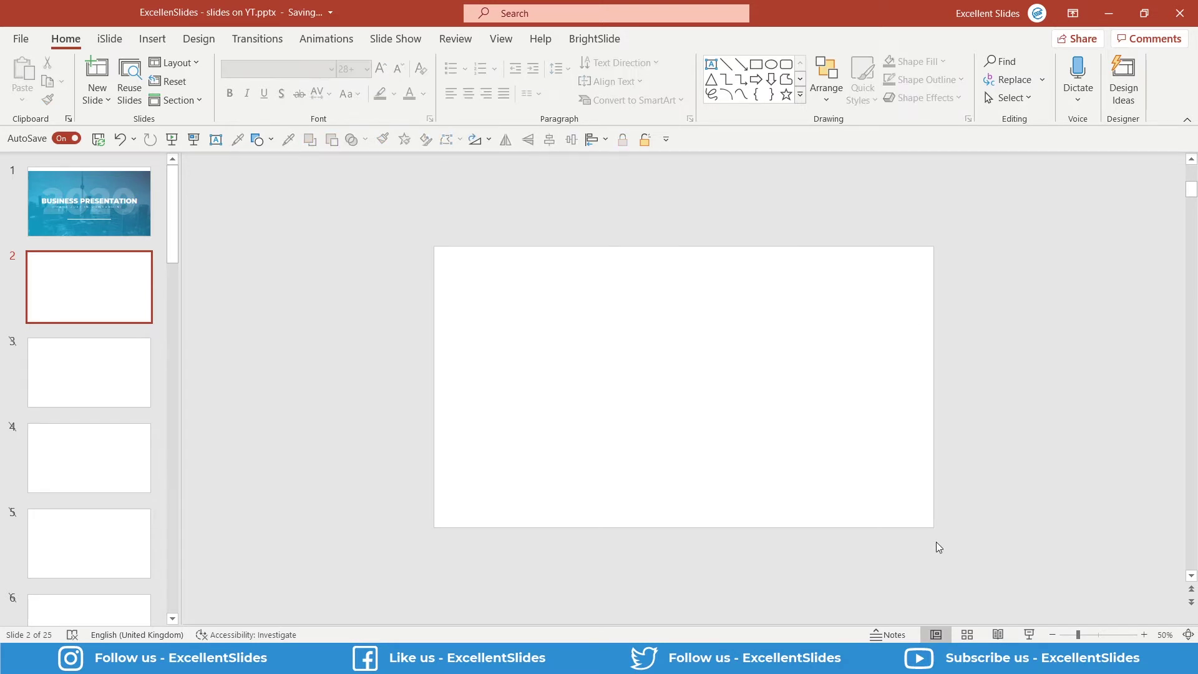
{"action": "left_click", "coordinate": [44, 203]}
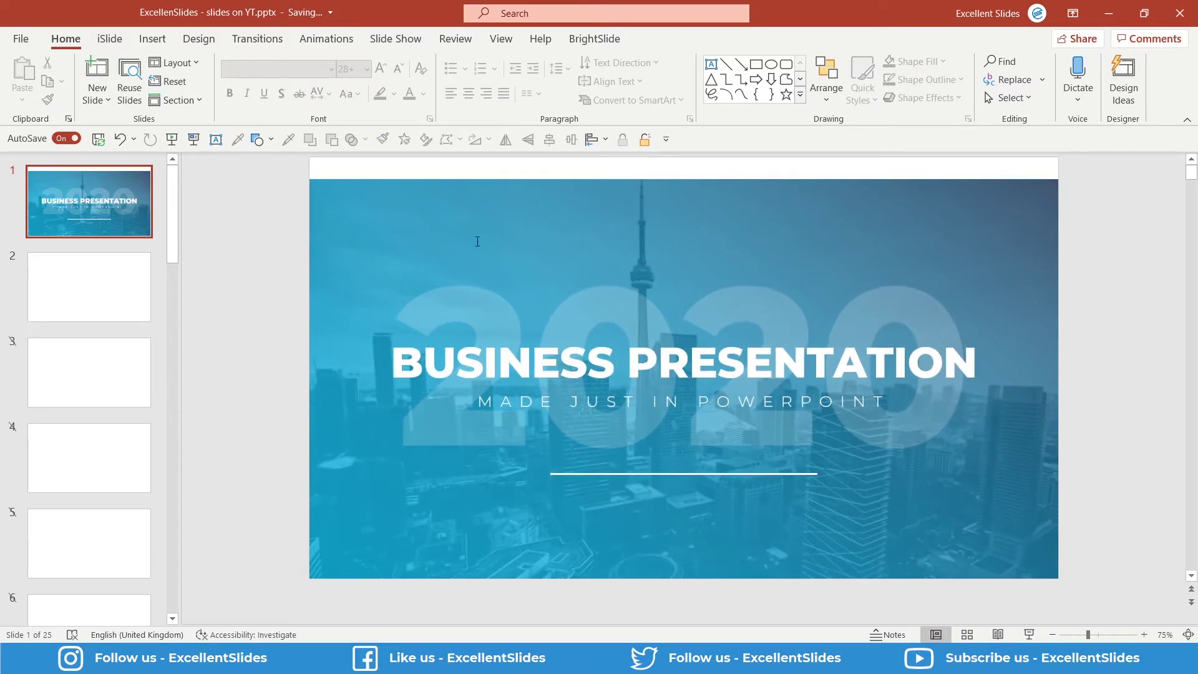
Step: Shift the blue overlay aside and move the grey city photo left to expose it
{"action": "left_click_drag", "start_coordinate": [418, 223], "coordinate": [474, 224]}
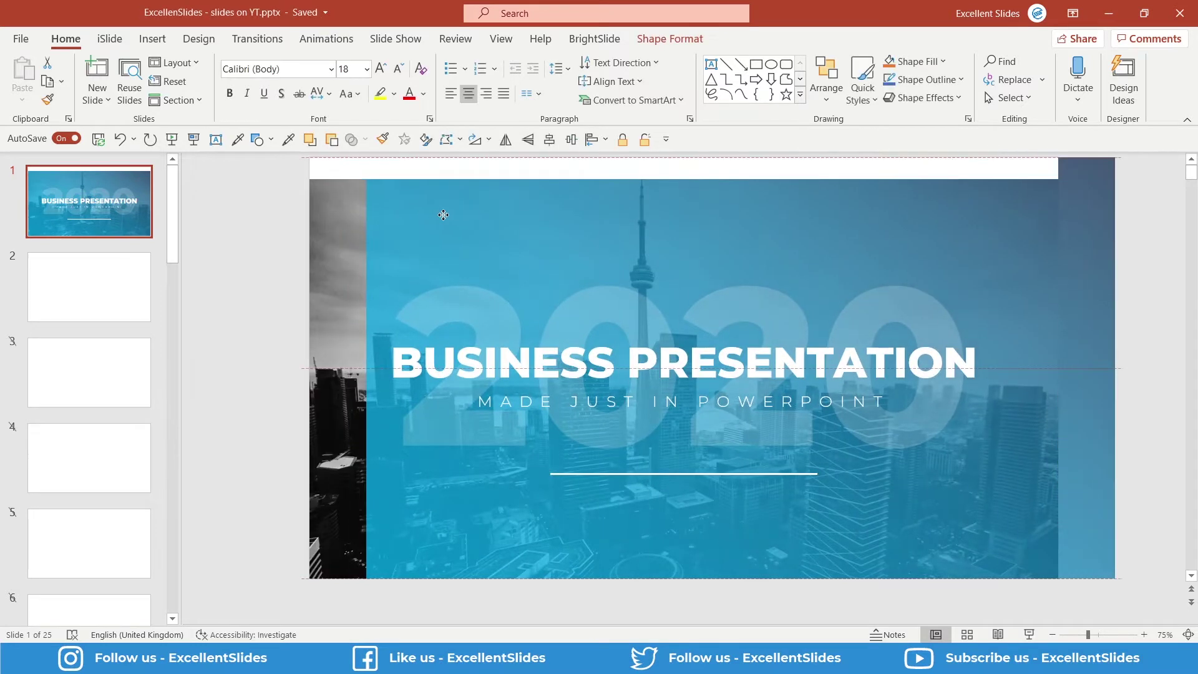
{"action": "left_click_drag", "start_coordinate": [395, 240], "coordinate": [294, 265]}
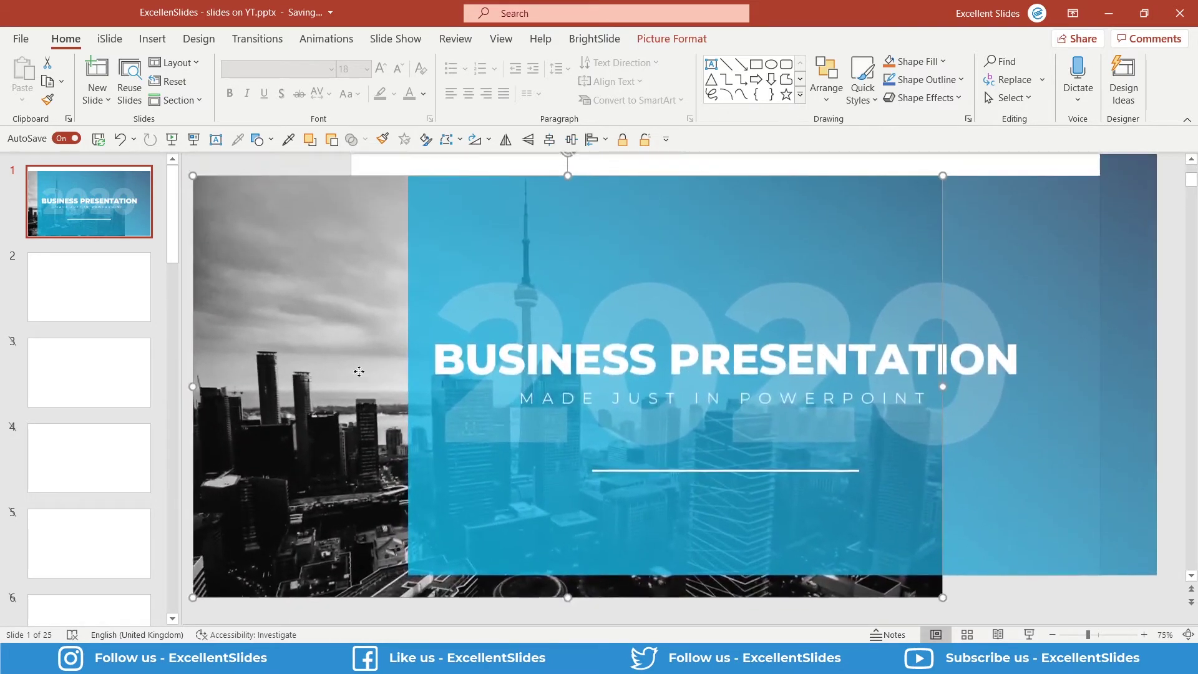
{"action": "left_click_drag", "start_coordinate": [358, 371], "coordinate": [308, 340]}
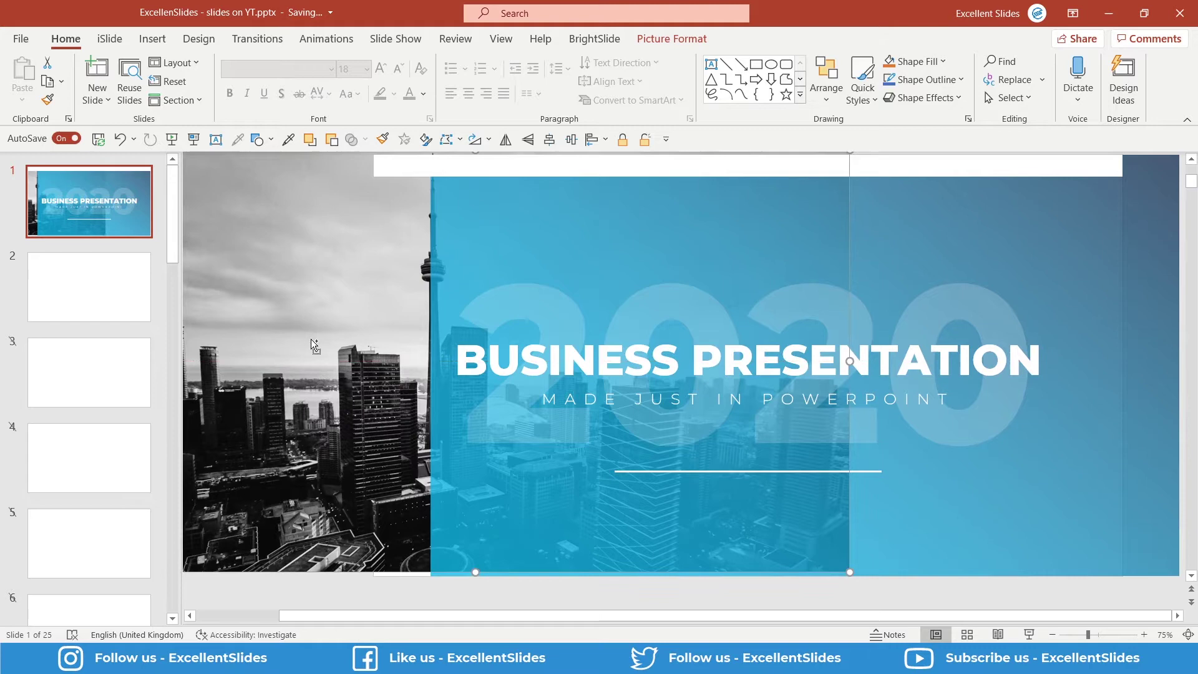
{"action": "scroll", "coordinate": [312, 340], "scroll_direction": "down", "scroll_amount": 3}
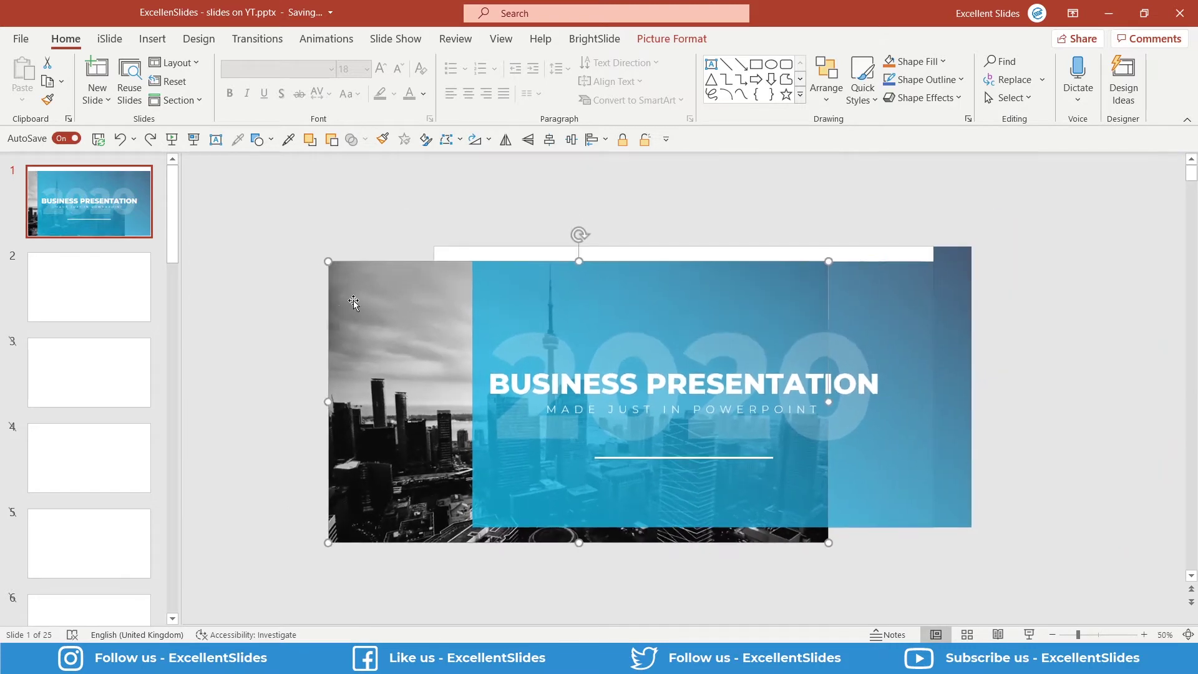
{"action": "scroll", "coordinate": [503, 195], "scroll_direction": "up", "scroll_amount": 2}
Step: Align the city photo to the slide's middle and centre
{"action": "left_click", "coordinate": [570, 139]}
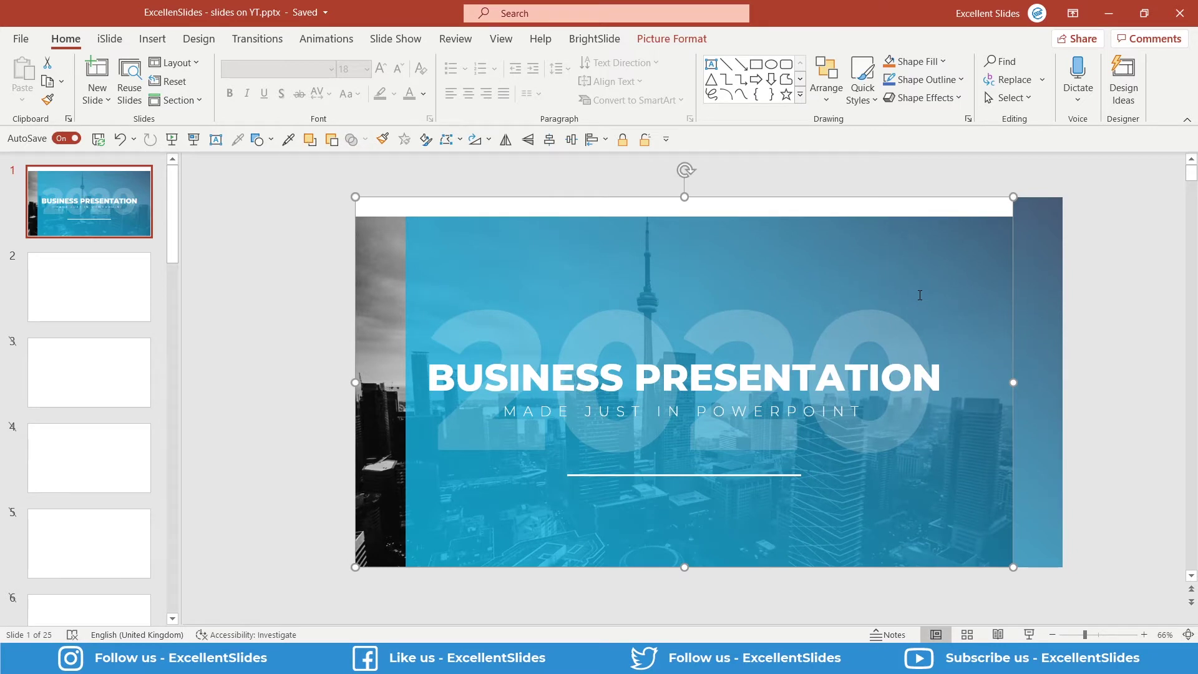
{"action": "left_click_drag", "start_coordinate": [361, 269], "coordinate": [356, 273]}
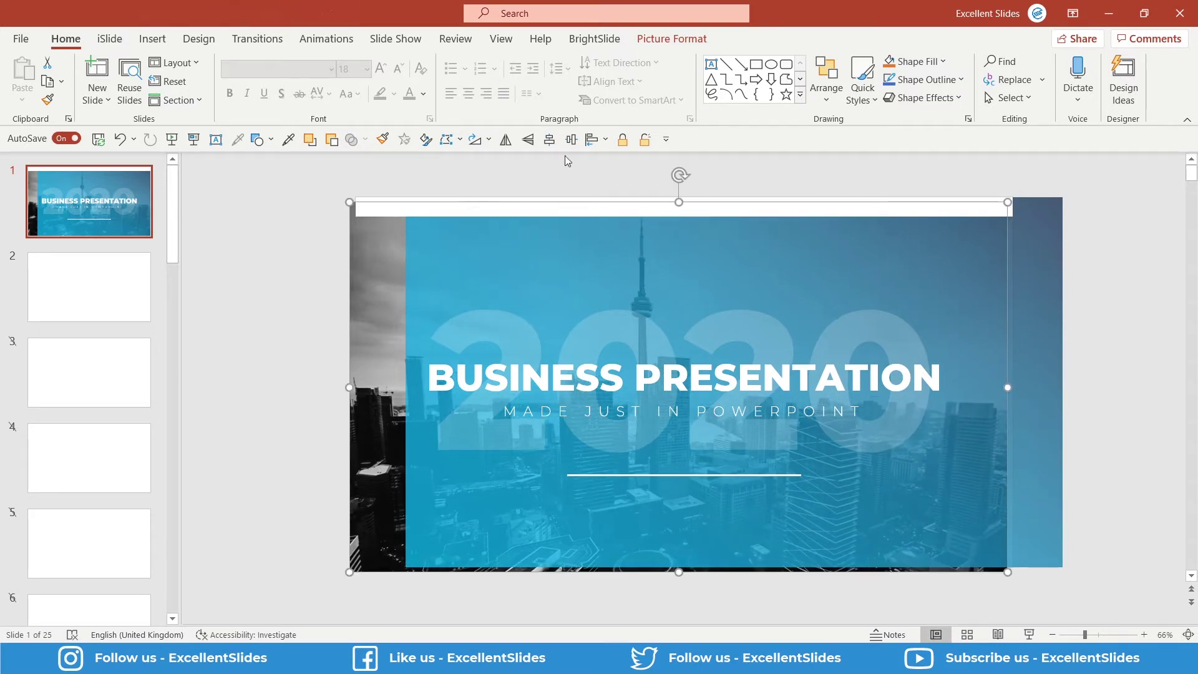
{"action": "left_click", "coordinate": [570, 139]}
{"action": "left_click", "coordinate": [549, 139]}
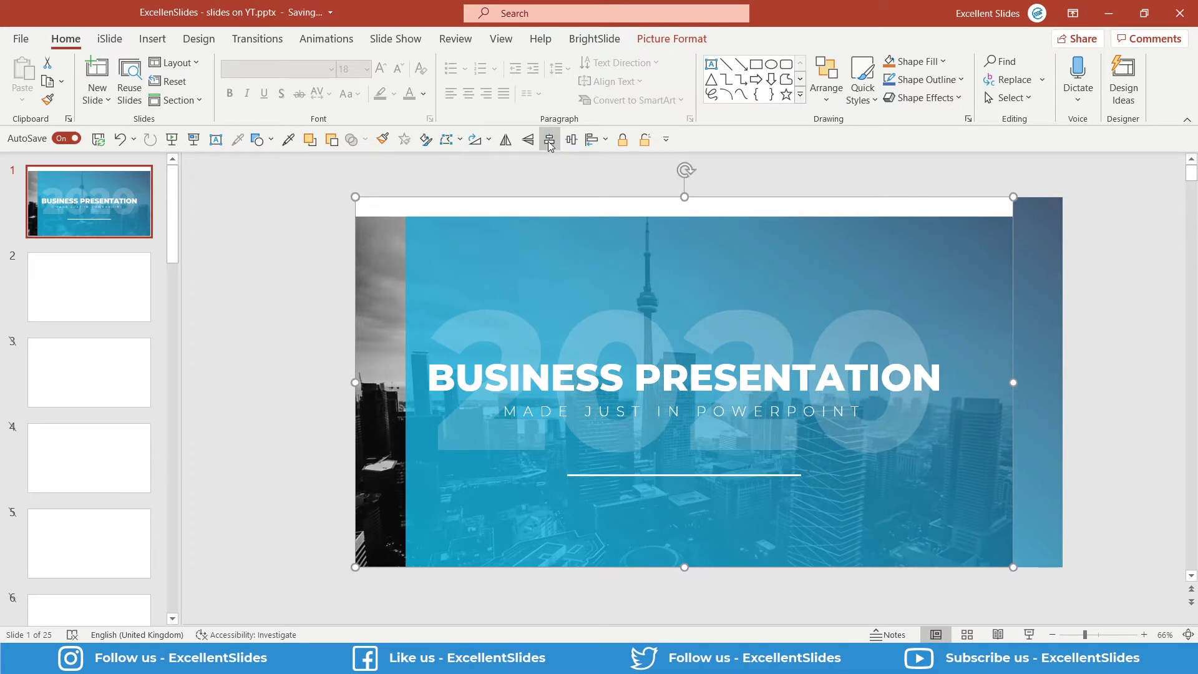
Step: Paste the city photo onto slide 2 and set its colour saturation to 0%
{"action": "left_click", "coordinate": [83, 275]}
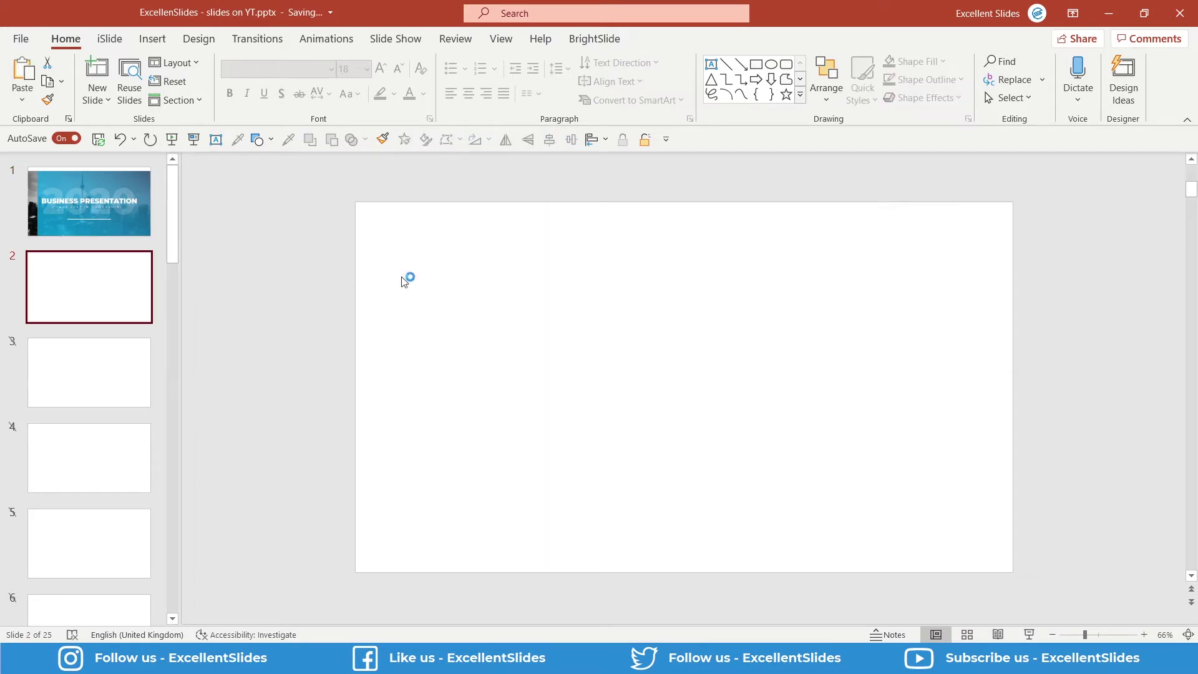
{"action": "key", "text": "ctrl+v"}
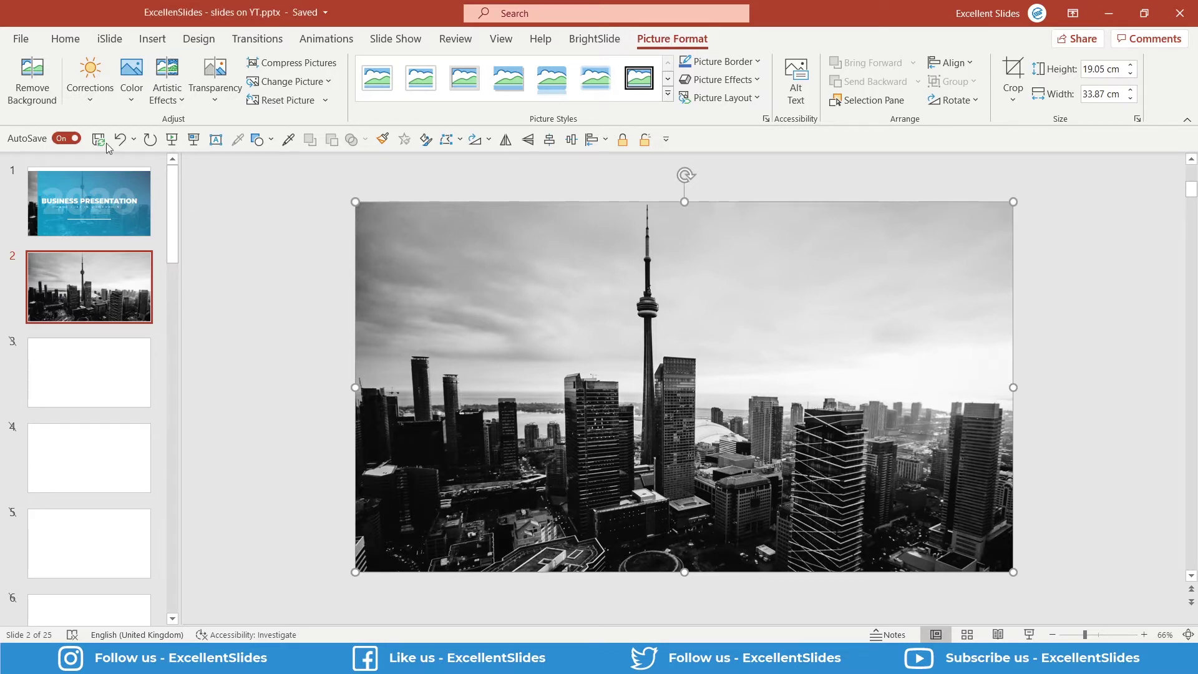
{"action": "left_click", "coordinate": [133, 104]}
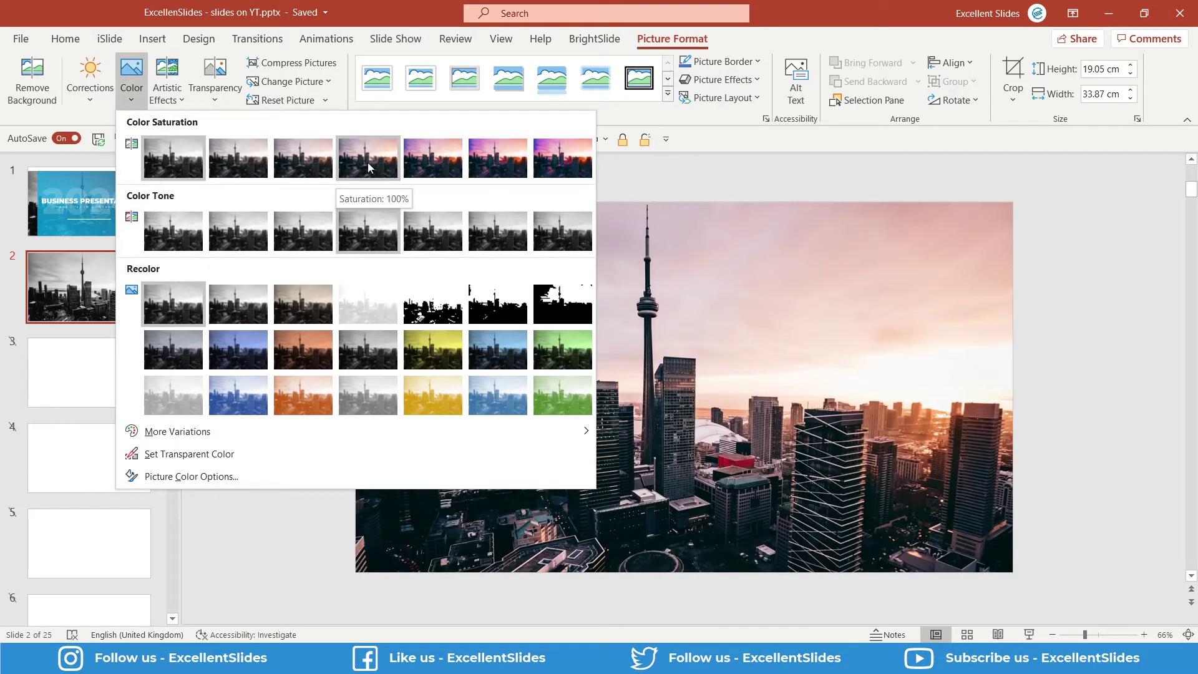
{"action": "left_click", "coordinate": [368, 163]}
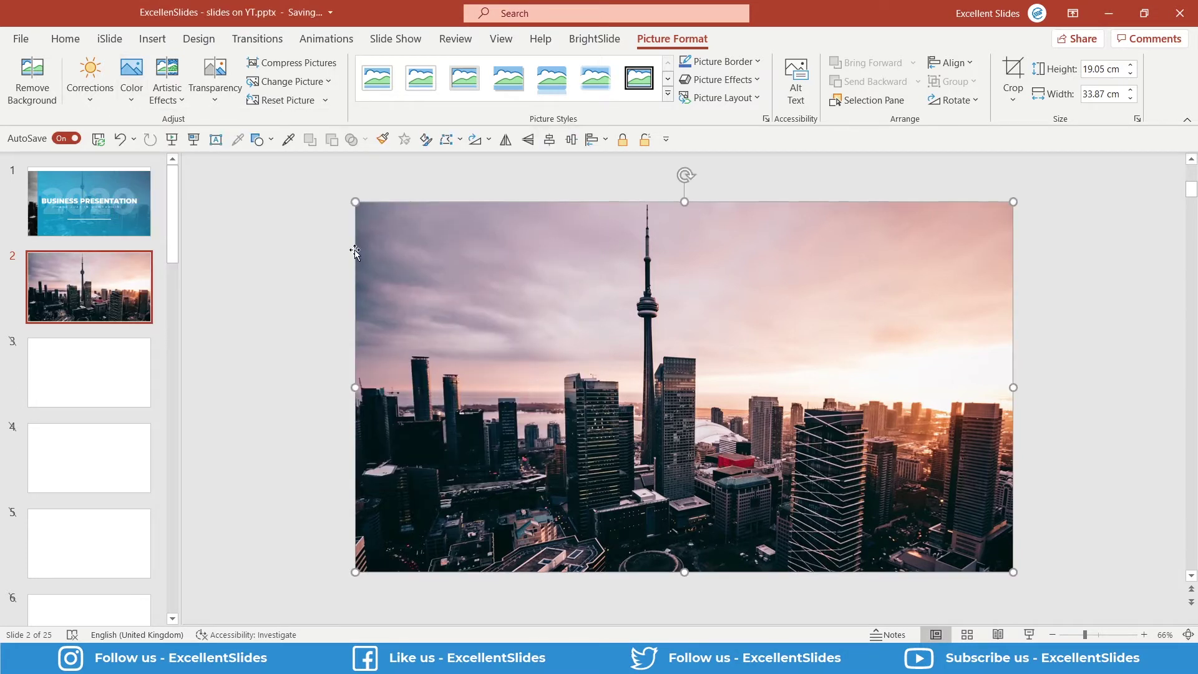
{"action": "left_click", "coordinate": [129, 108]}
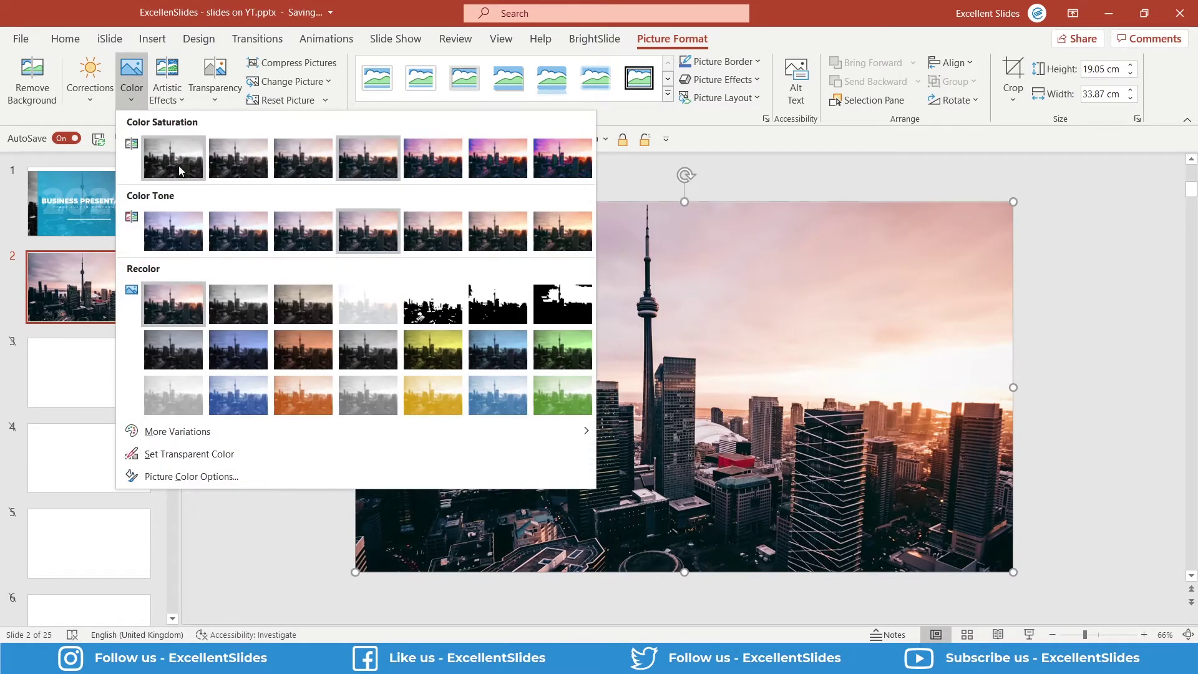
{"action": "left_click", "coordinate": [174, 163]}
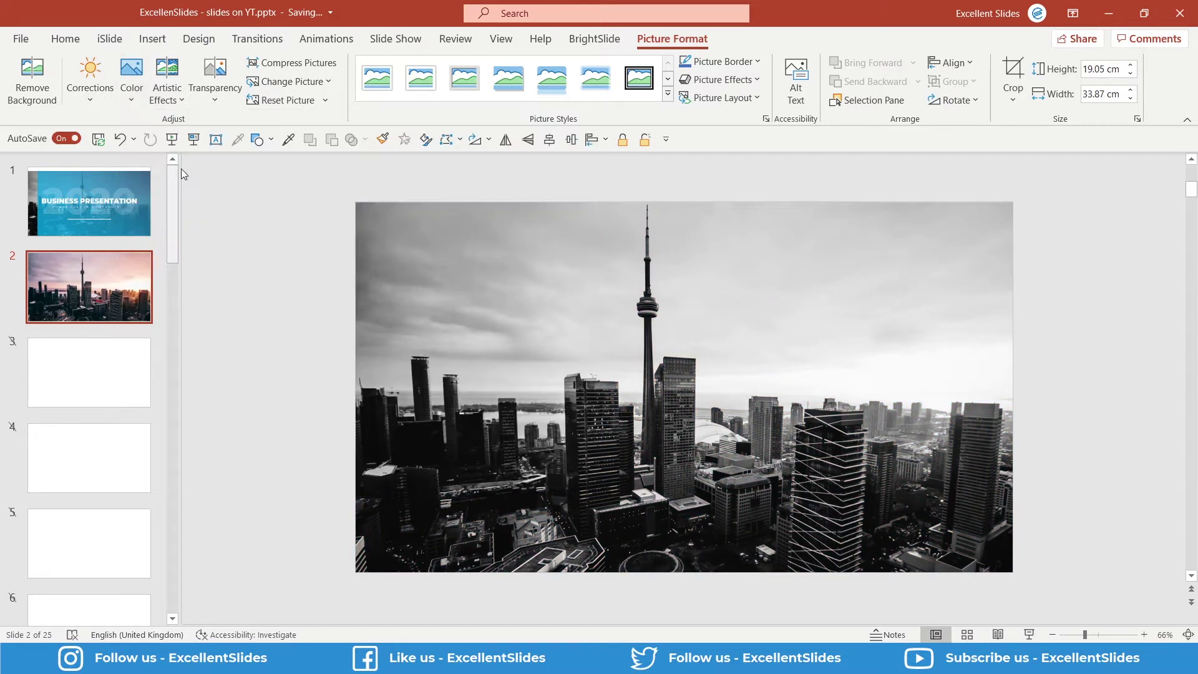
{"action": "left_click", "coordinate": [291, 193]}
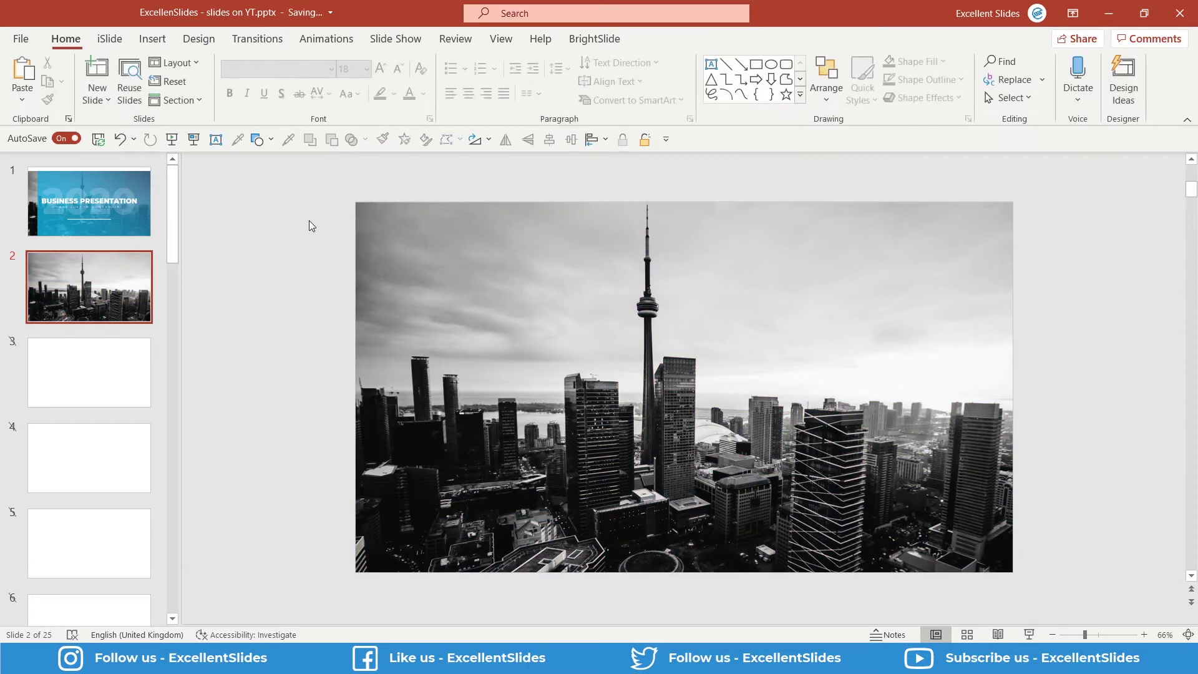
Step: Centre the title slide's blue overlay horizontally on the slide
{"action": "left_click", "coordinate": [129, 214]}
{"action": "left_click", "coordinate": [442, 253]}
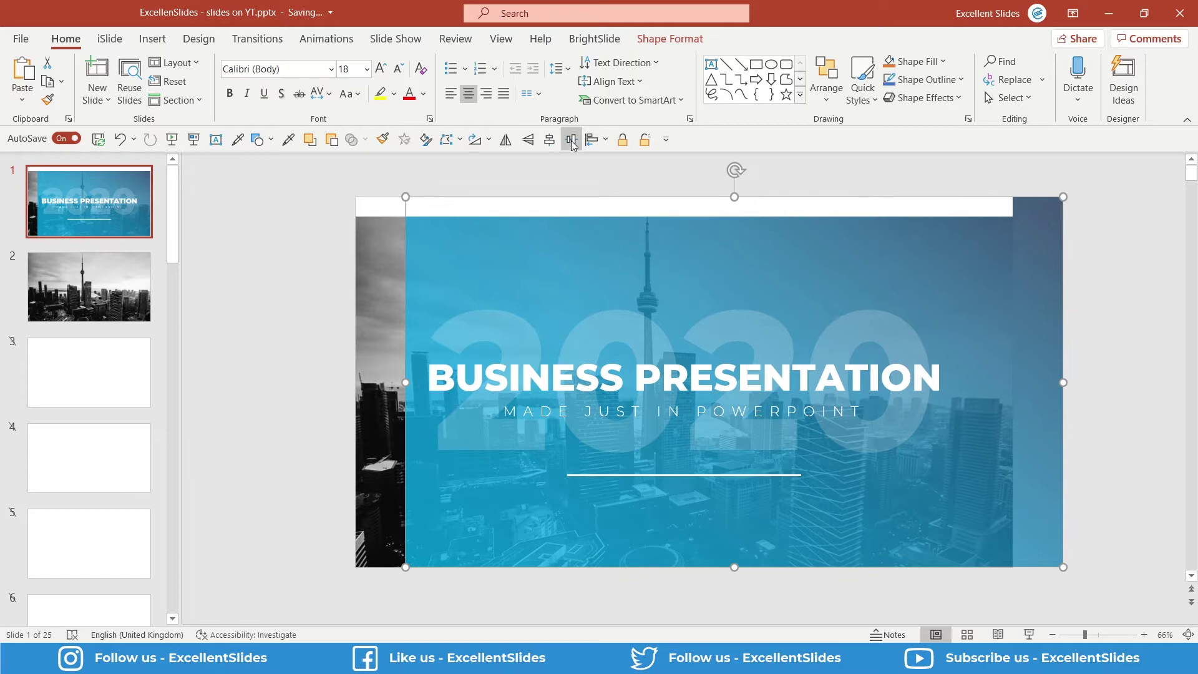
{"action": "left_click", "coordinate": [550, 140]}
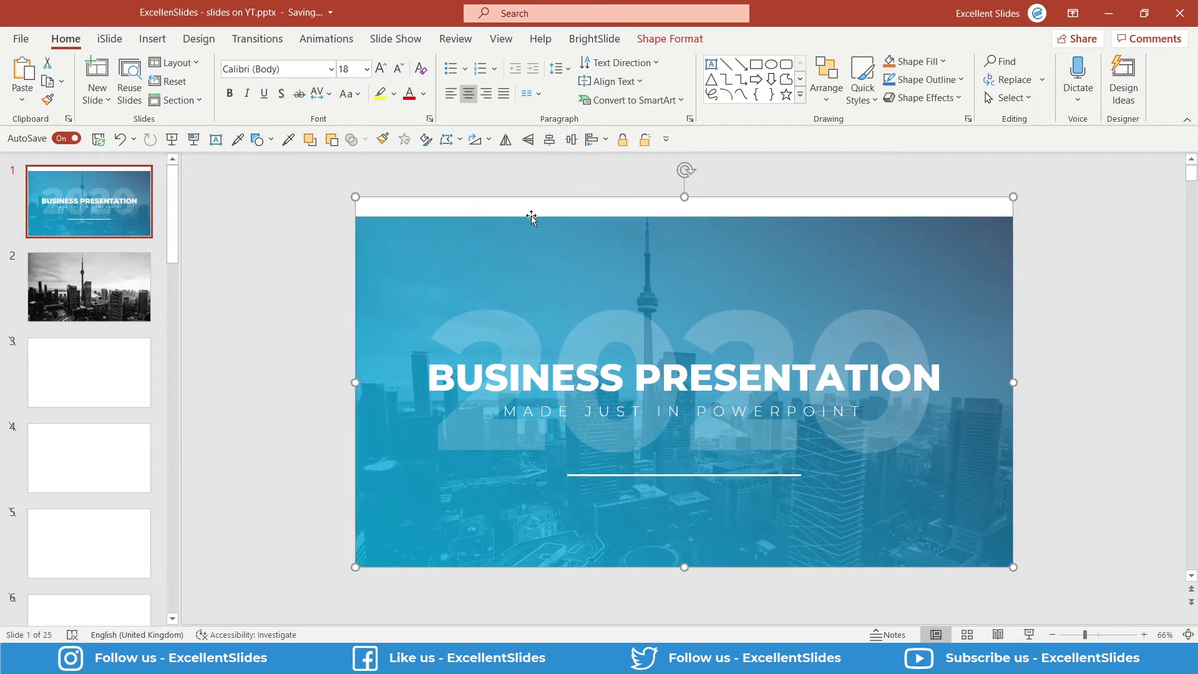
{"action": "left_click_drag", "start_coordinate": [500, 247], "coordinate": [496, 294]}
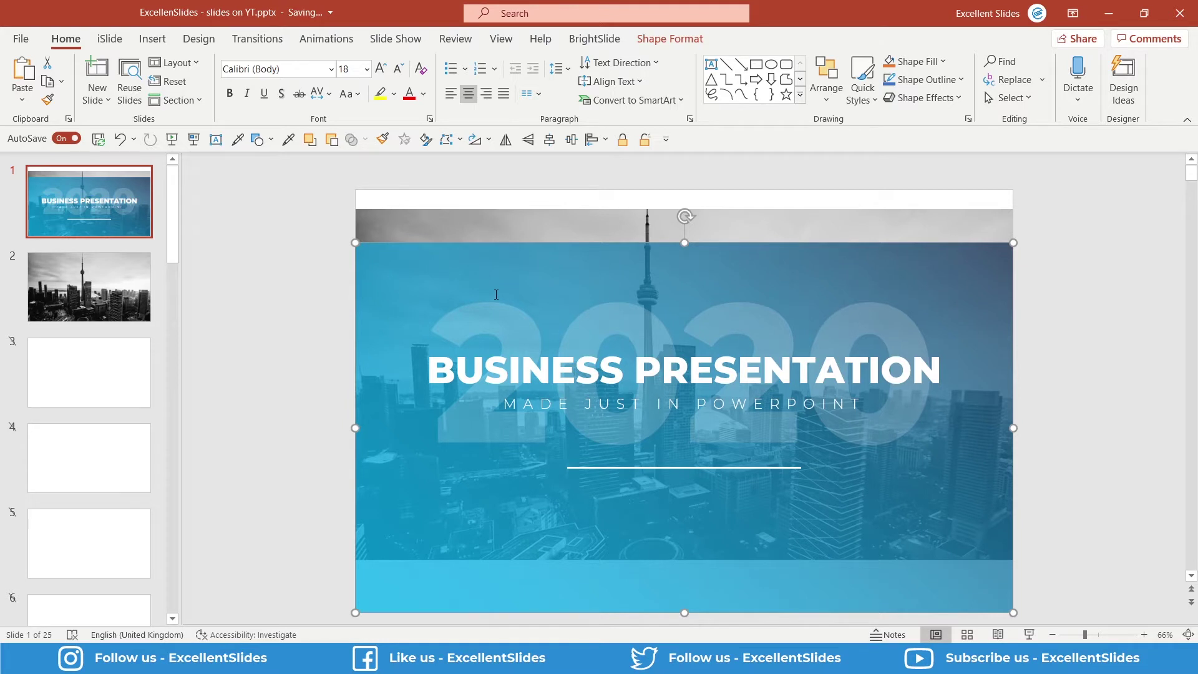
{"action": "key", "text": "ctrl+z"}
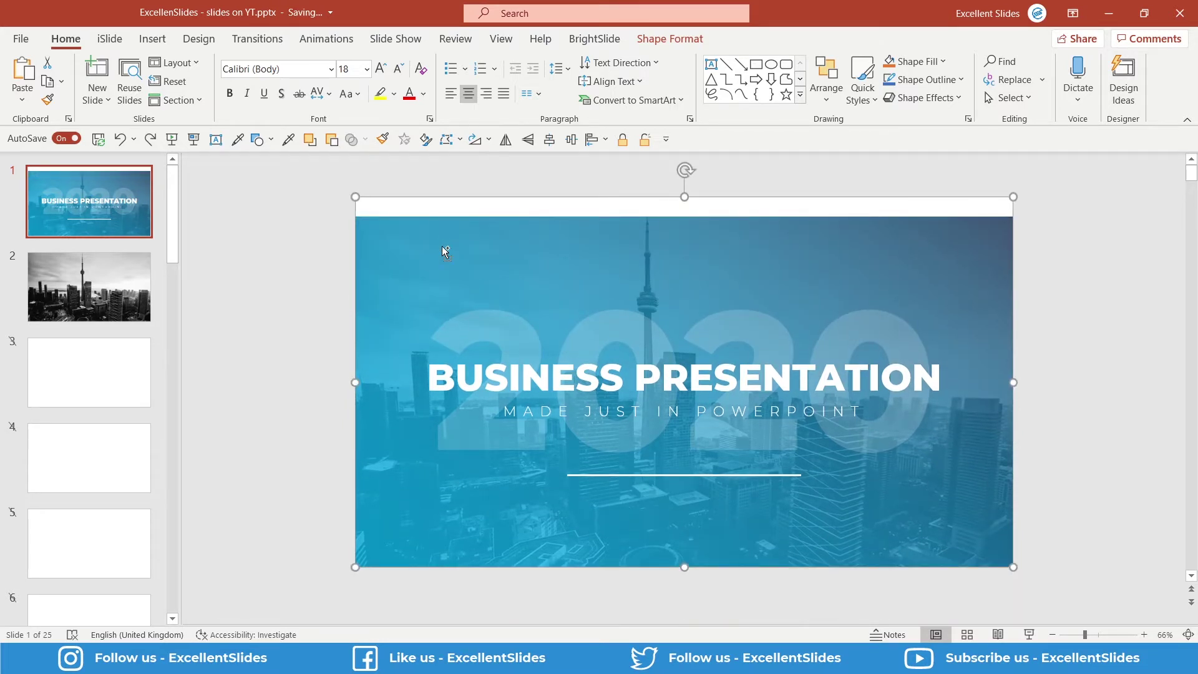
Step: Paste the blue overlay onto slide 2 and align it to the slide's centre and middle
{"action": "left_click", "coordinate": [126, 283]}
{"action": "key", "text": "ctrl+v"}
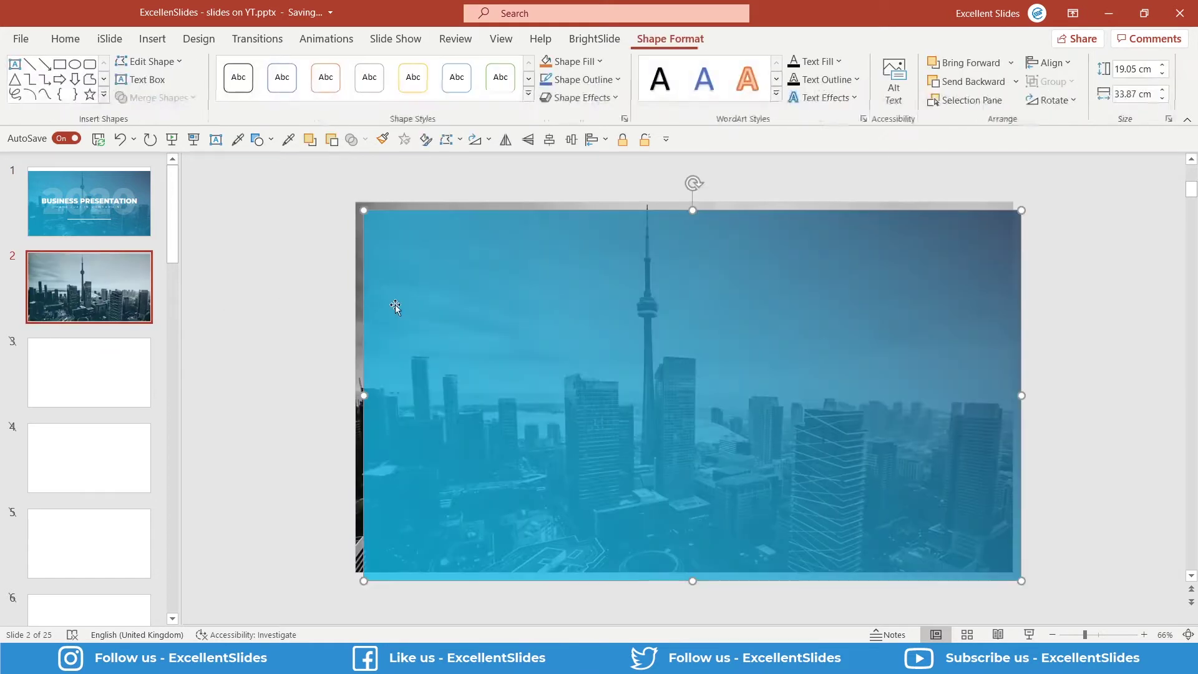
{"action": "left_click_drag", "start_coordinate": [567, 326], "coordinate": [553, 305]}
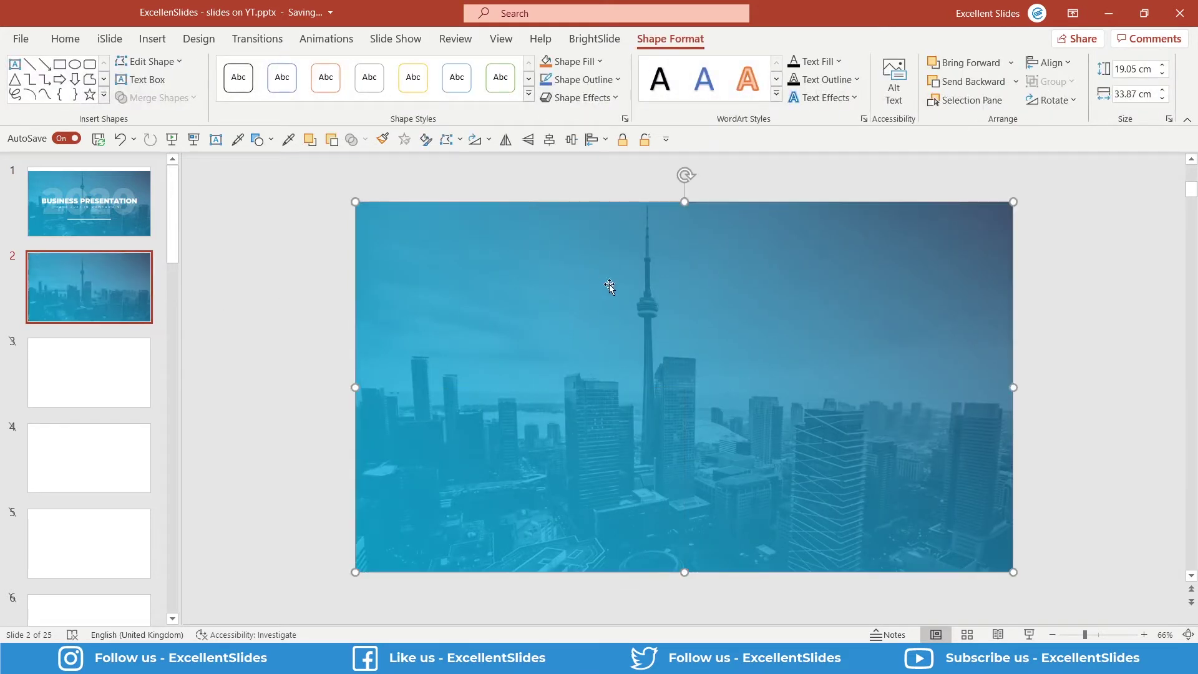
{"action": "left_click_drag", "start_coordinate": [697, 349], "coordinate": [635, 391]}
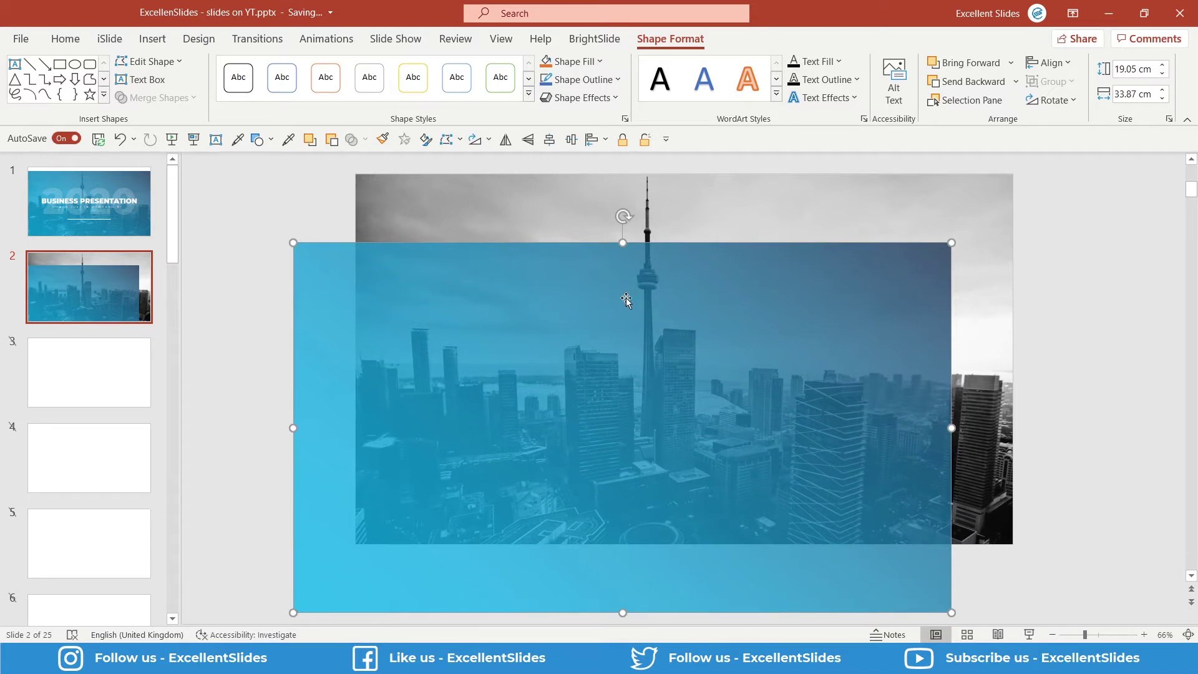
{"action": "left_click", "coordinate": [1065, 64]}
{"action": "left_click", "coordinate": [1071, 106]}
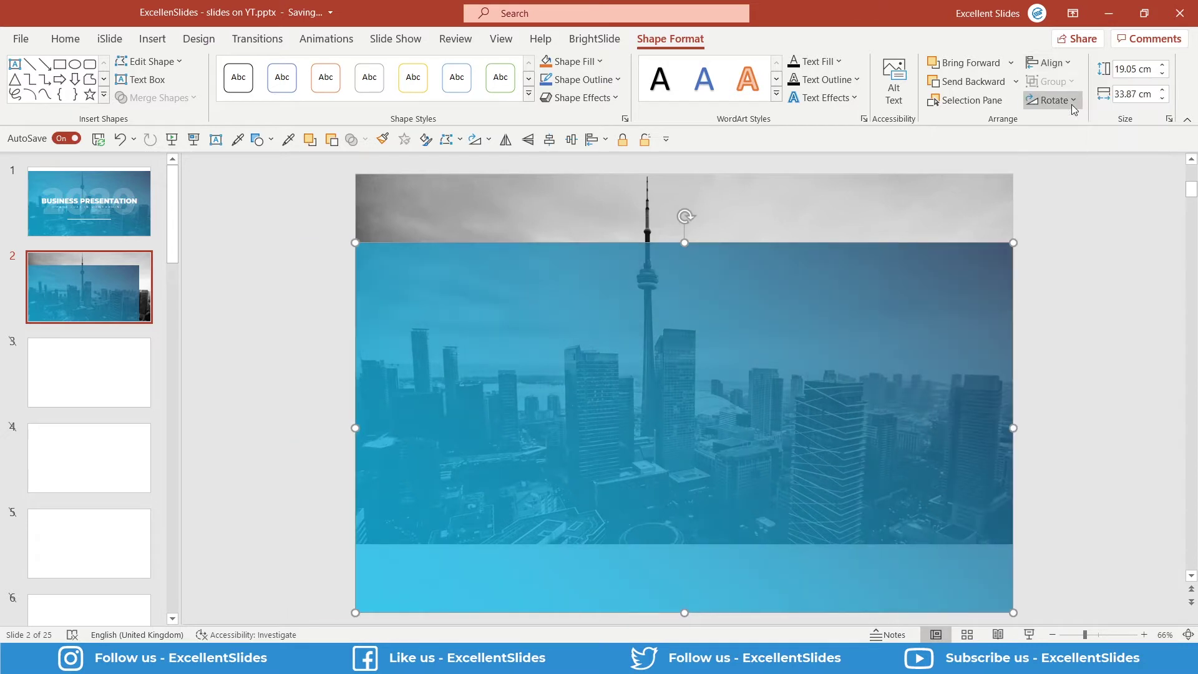
{"action": "left_click", "coordinate": [1050, 62]}
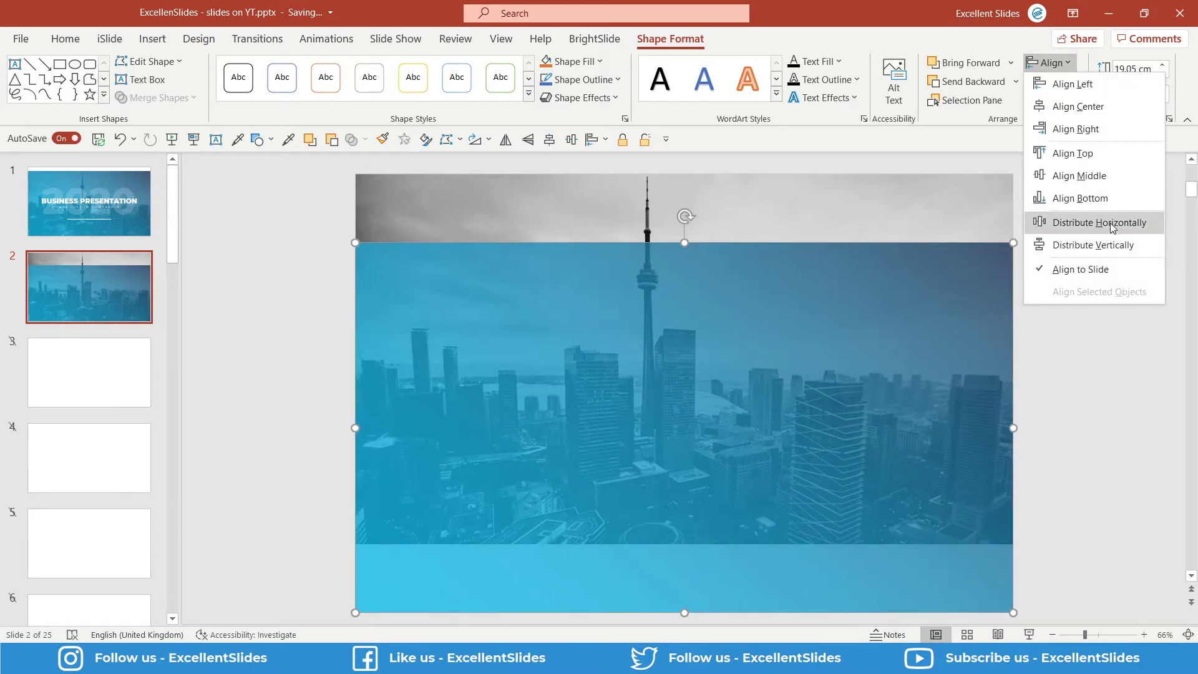
{"action": "left_click", "coordinate": [1098, 176]}
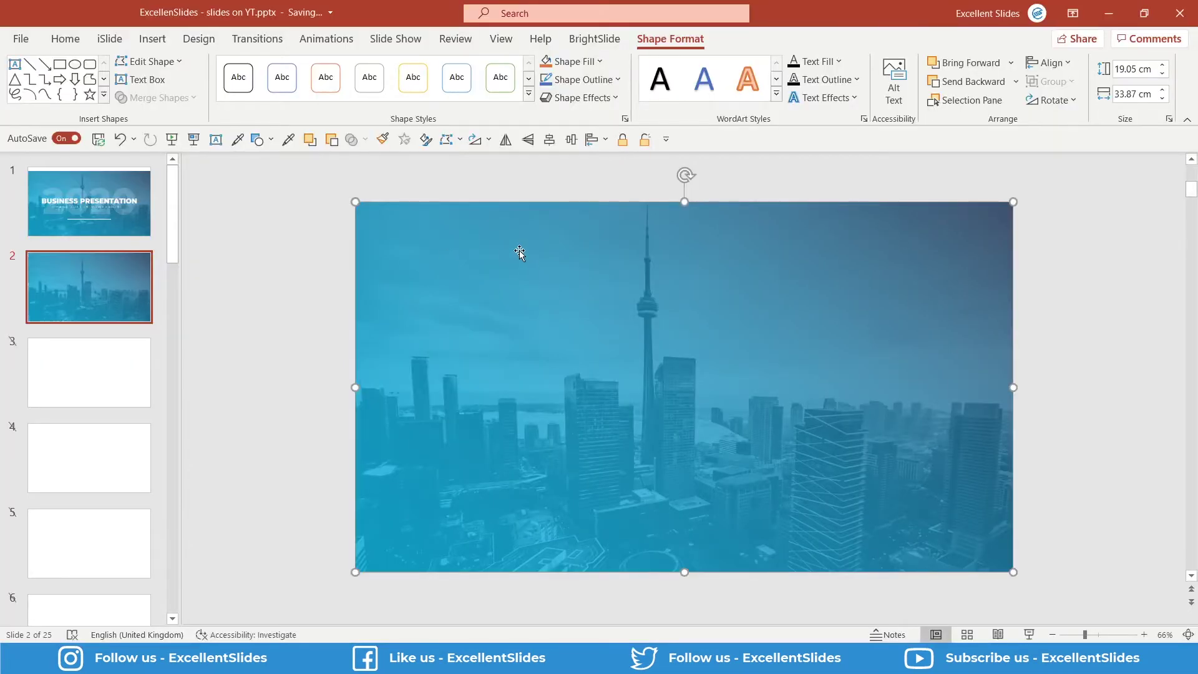
Step: Open the overlay's Format Shape fill settings and inspect its navy and light blue gradient stops
{"action": "right_click", "coordinate": [560, 270]}
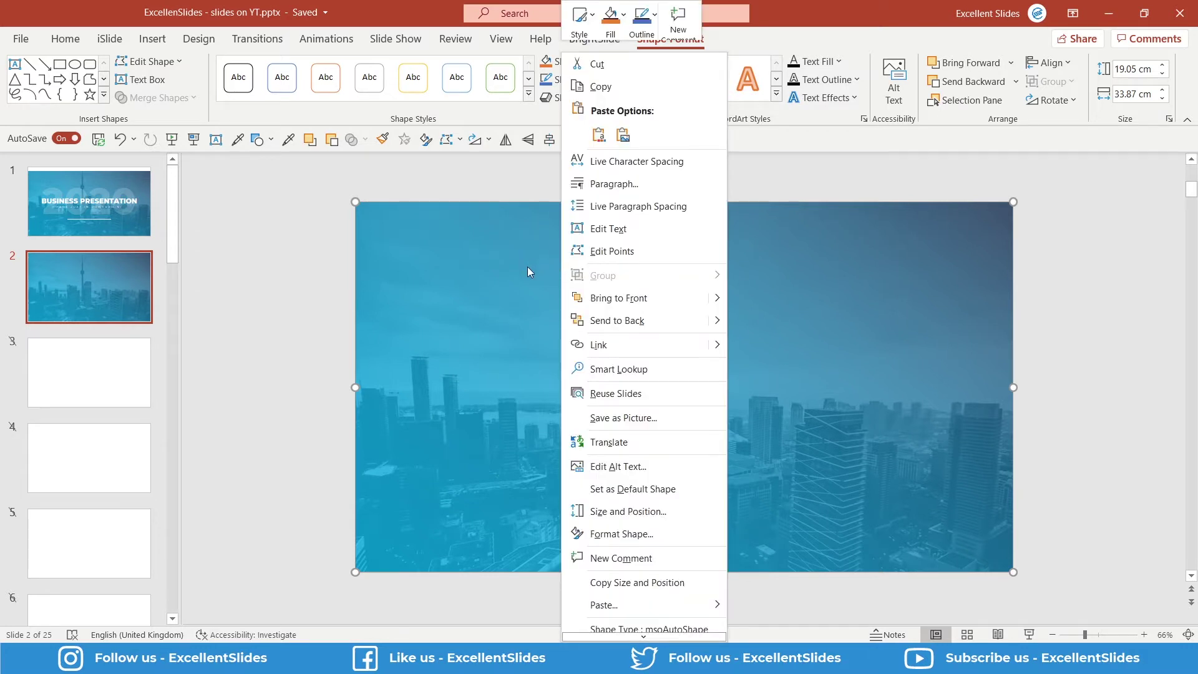
{"action": "left_click", "coordinate": [635, 534]}
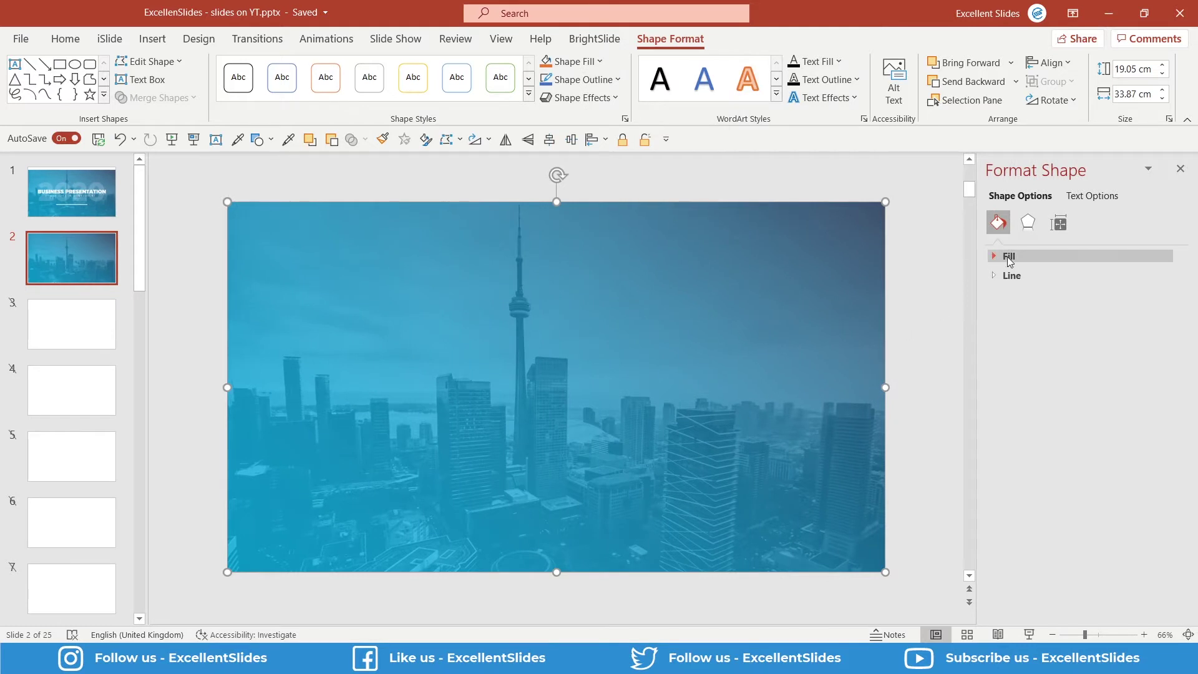
{"action": "left_click", "coordinate": [1008, 259]}
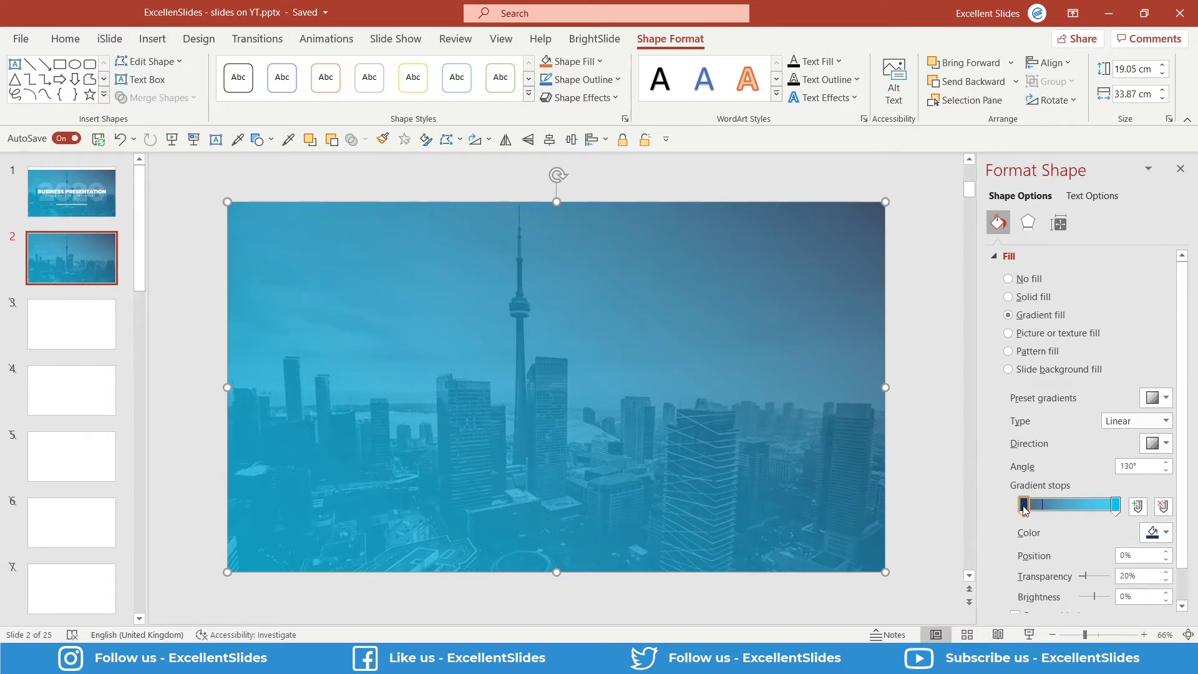
{"action": "left_click", "coordinate": [1112, 510]}
{"action": "left_click", "coordinate": [1023, 510]}
{"action": "left_click", "coordinate": [1116, 508]}
{"action": "left_click_drag", "start_coordinate": [1085, 579], "coordinate": [1078, 579]}
{"action": "left_click", "coordinate": [1025, 505]}
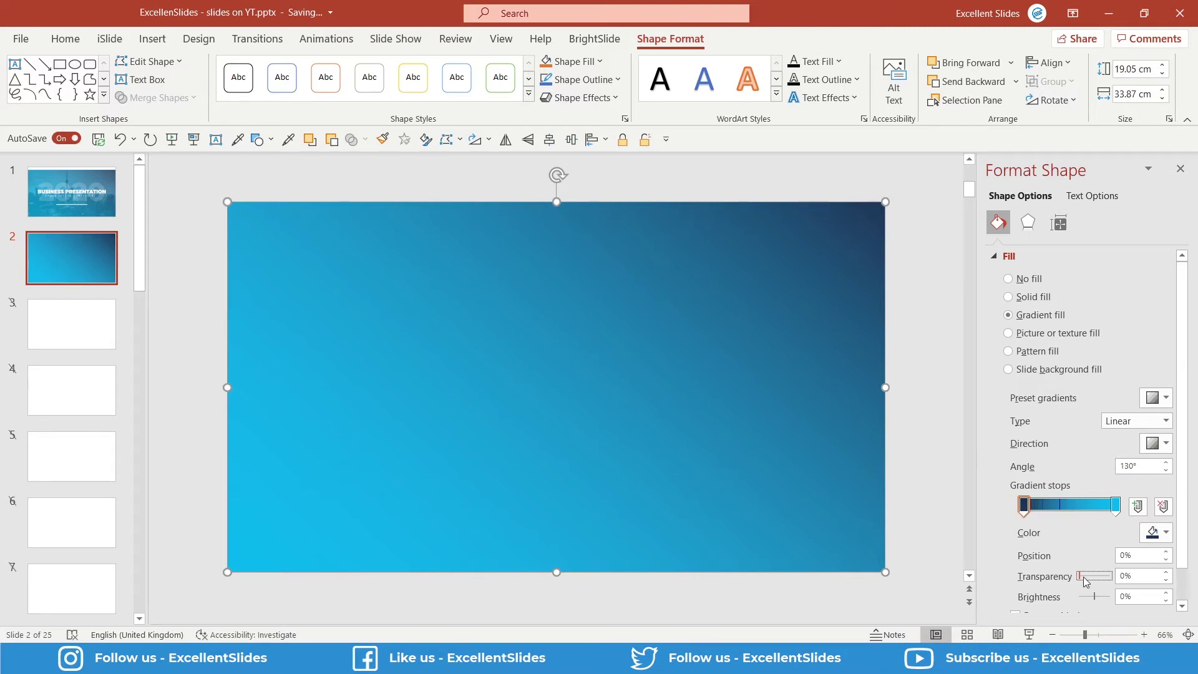
{"action": "left_click_drag", "start_coordinate": [1079, 576], "coordinate": [1120, 579]}
{"action": "left_click", "coordinate": [1116, 505]}
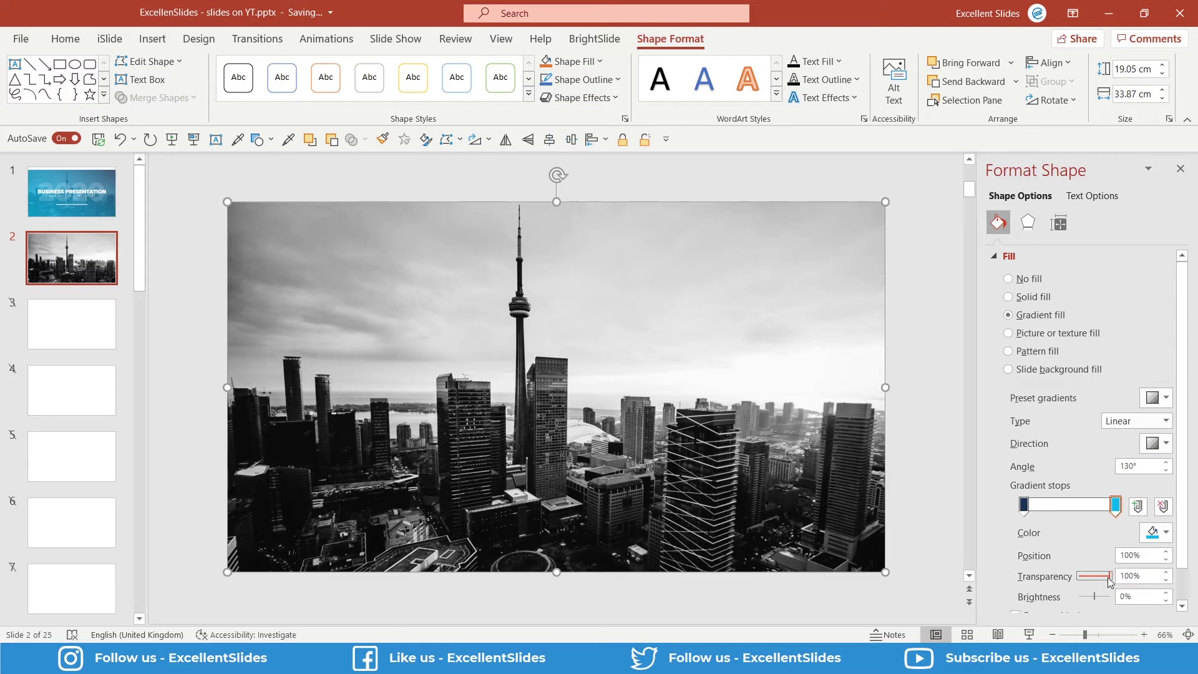
{"action": "key", "text": "ctrl+z"}
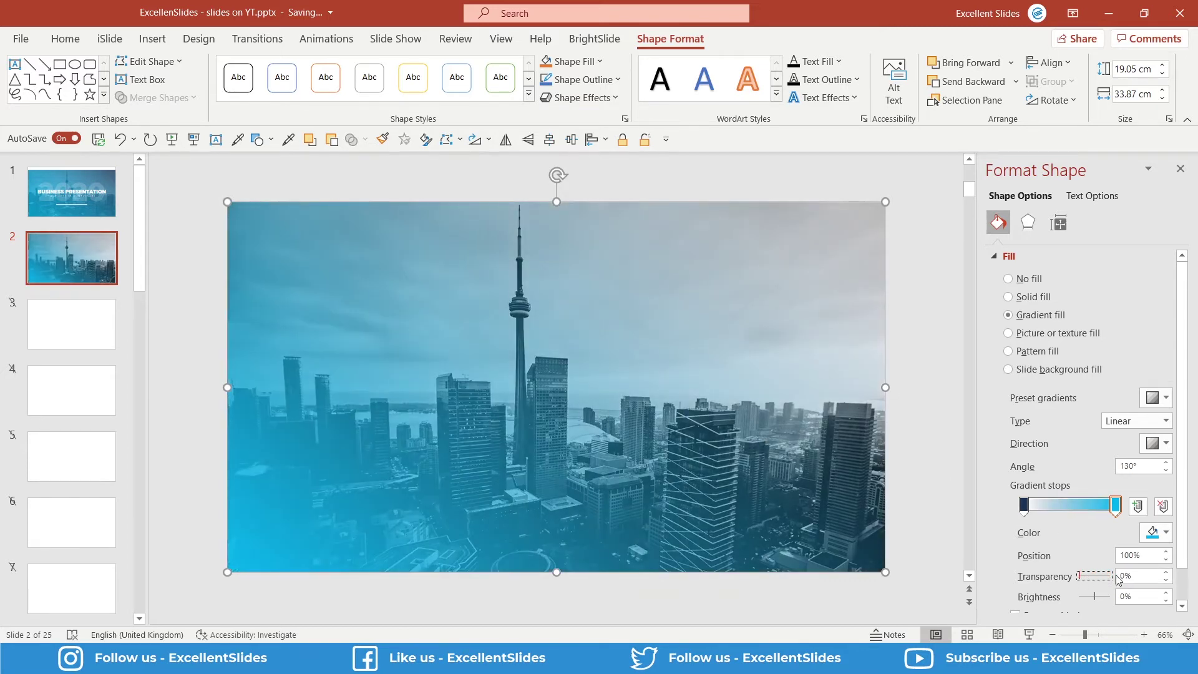
Step: Set both the light blue and navy gradient stops to 20% transparency
{"action": "left_click", "coordinate": [1140, 576]}
{"action": "key", "text": "BackSpace"}
{"action": "key", "text": "BackSpace"}
{"action": "type", "text": "20"}
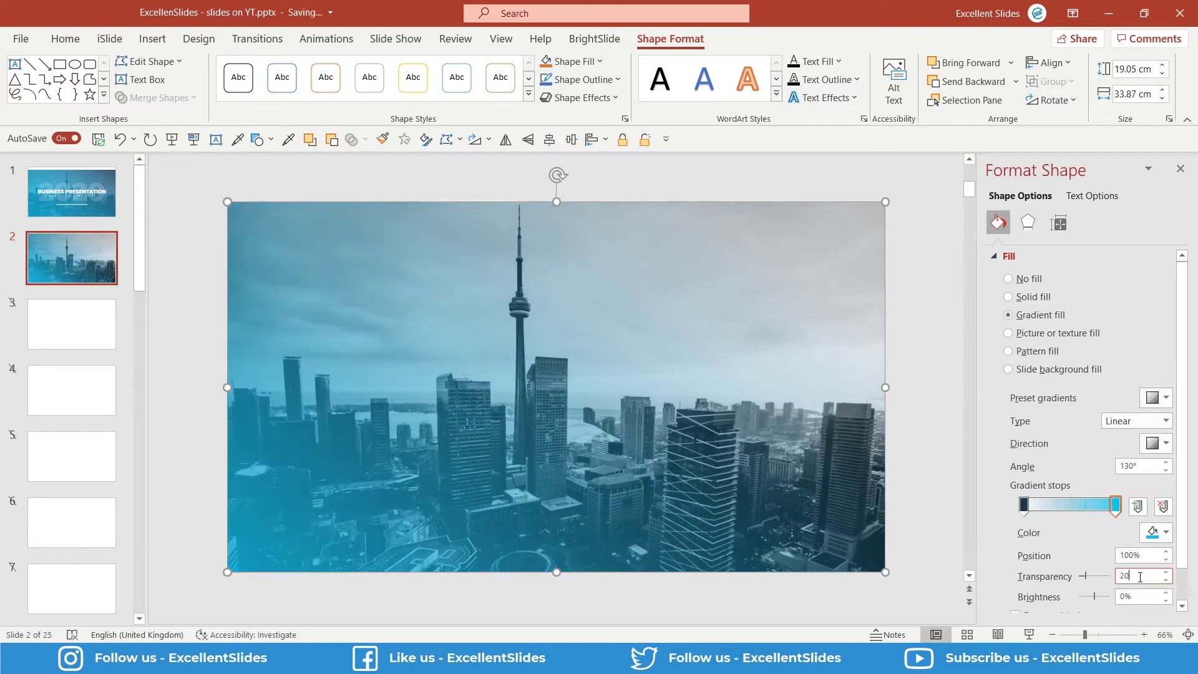
{"action": "left_click", "coordinate": [1023, 505]}
{"action": "left_click", "coordinate": [1140, 577]}
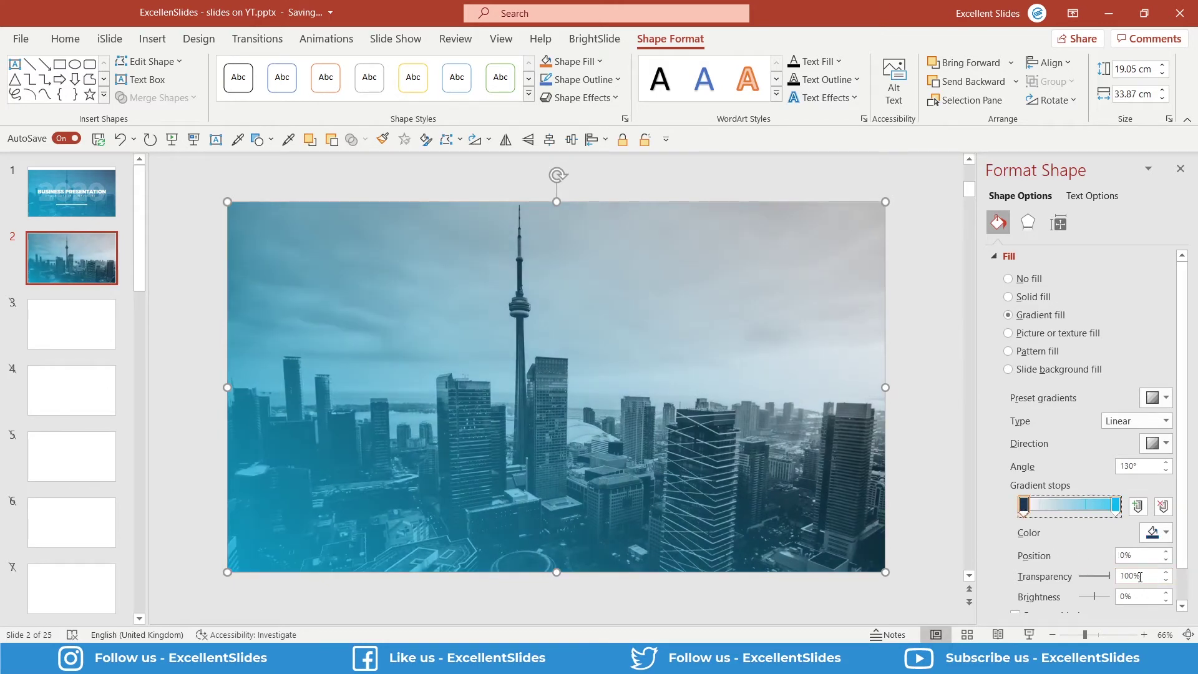
{"action": "key", "text": "BackSpace"}
{"action": "key", "text": "BackSpace"}
{"action": "type", "text": "2020"}
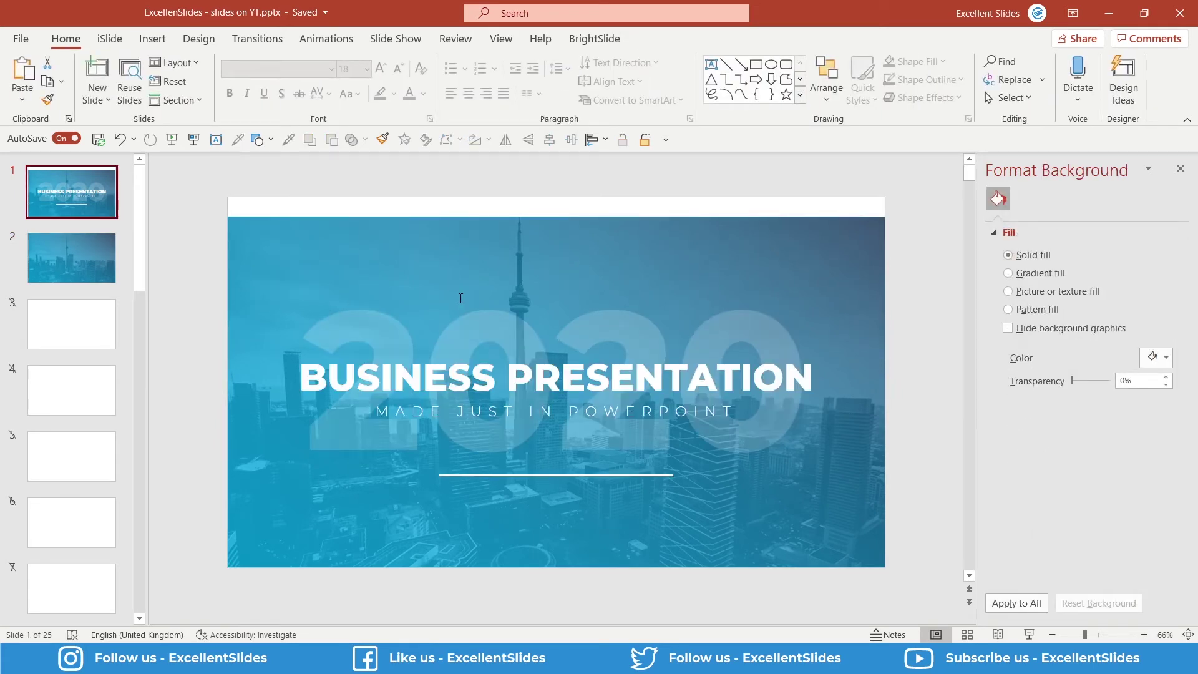
{"action": "left_click", "coordinate": [424, 208]}
{"action": "left_click_drag", "start_coordinate": [424, 207], "coordinate": [442, 252]}
{"action": "key", "text": "ctrl+z"}
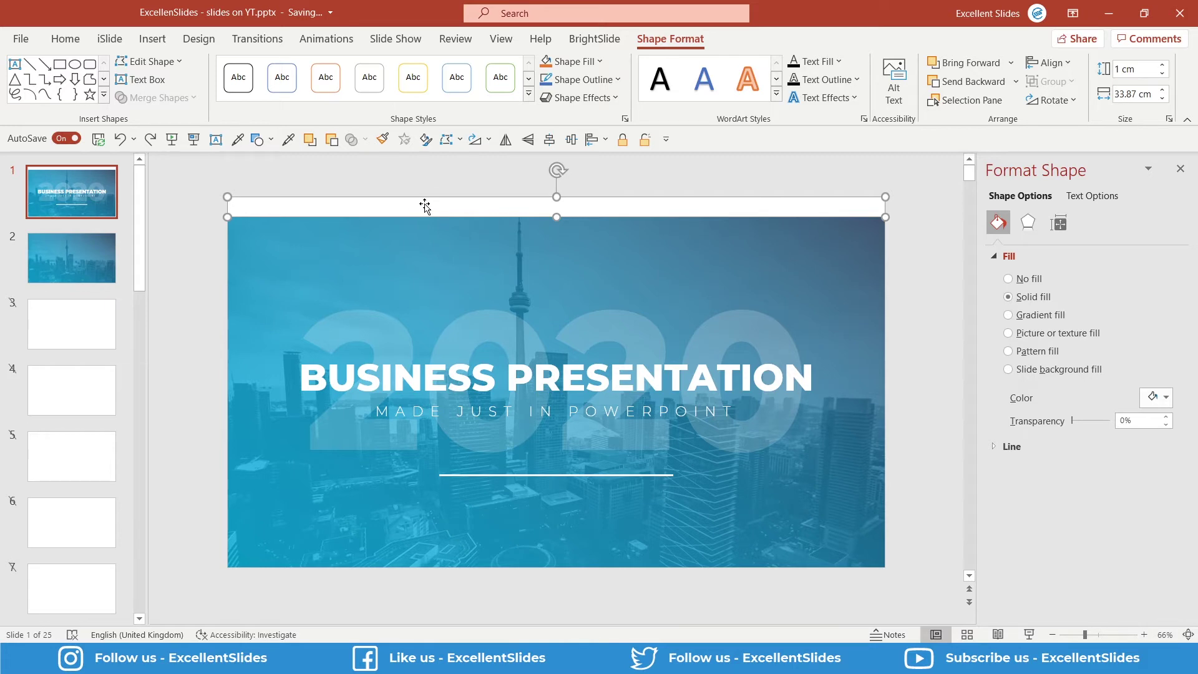
{"action": "left_click", "coordinate": [102, 248]}
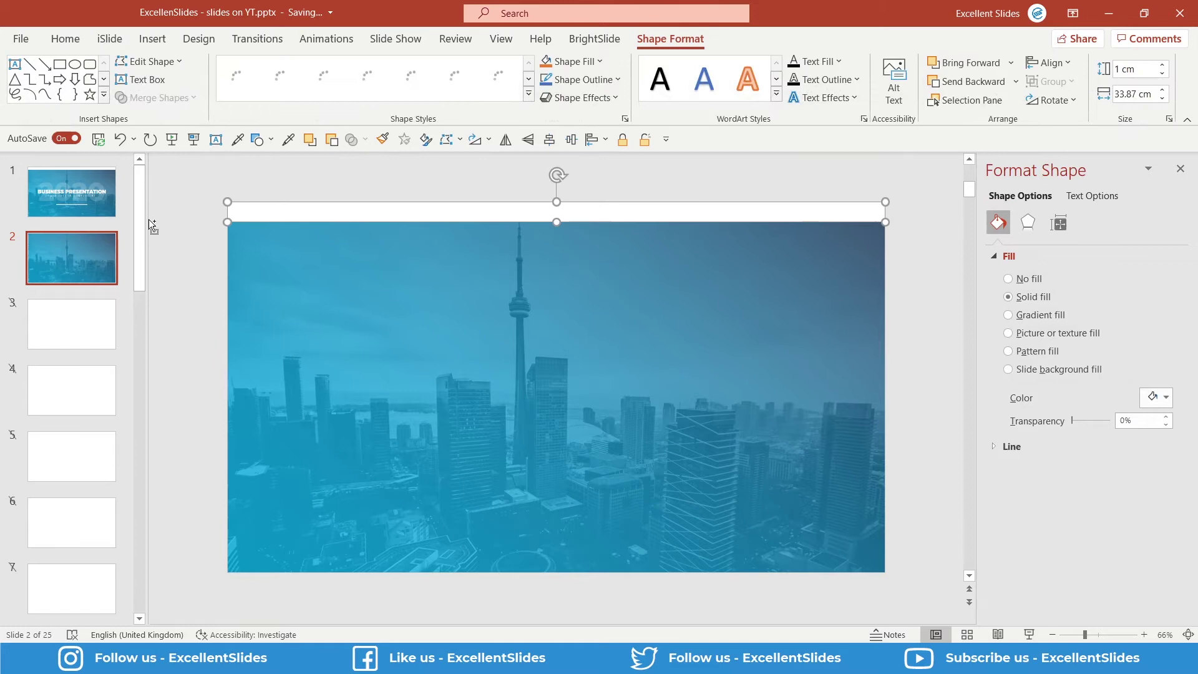
{"action": "left_click", "coordinate": [82, 204]}
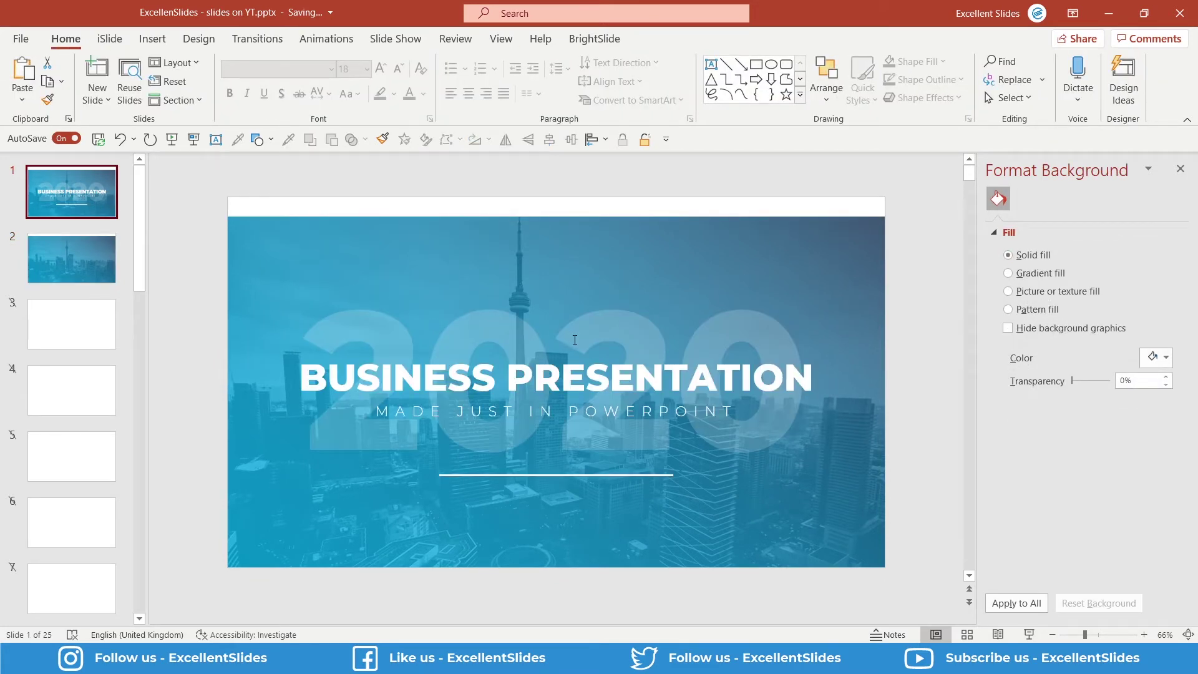
{"action": "left_click", "coordinate": [575, 340]}
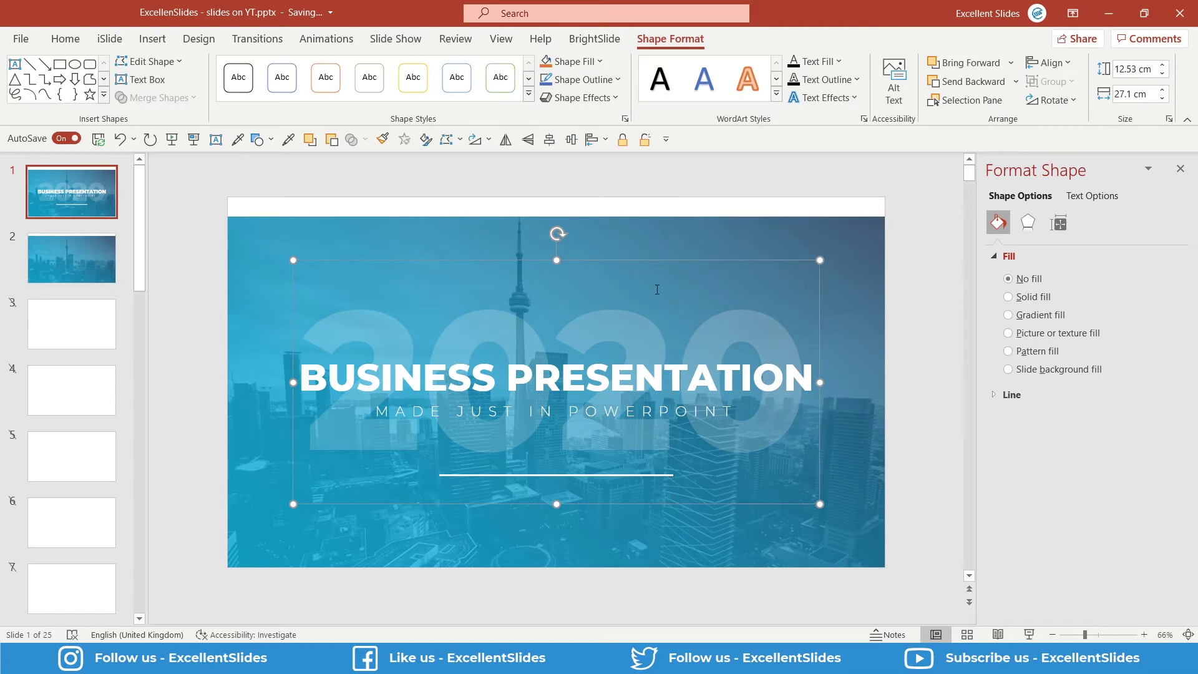
Step: Select the BUSINESS PRESENTATION title, subtitle and title group on the title slide
{"action": "left_click", "coordinate": [363, 373]}
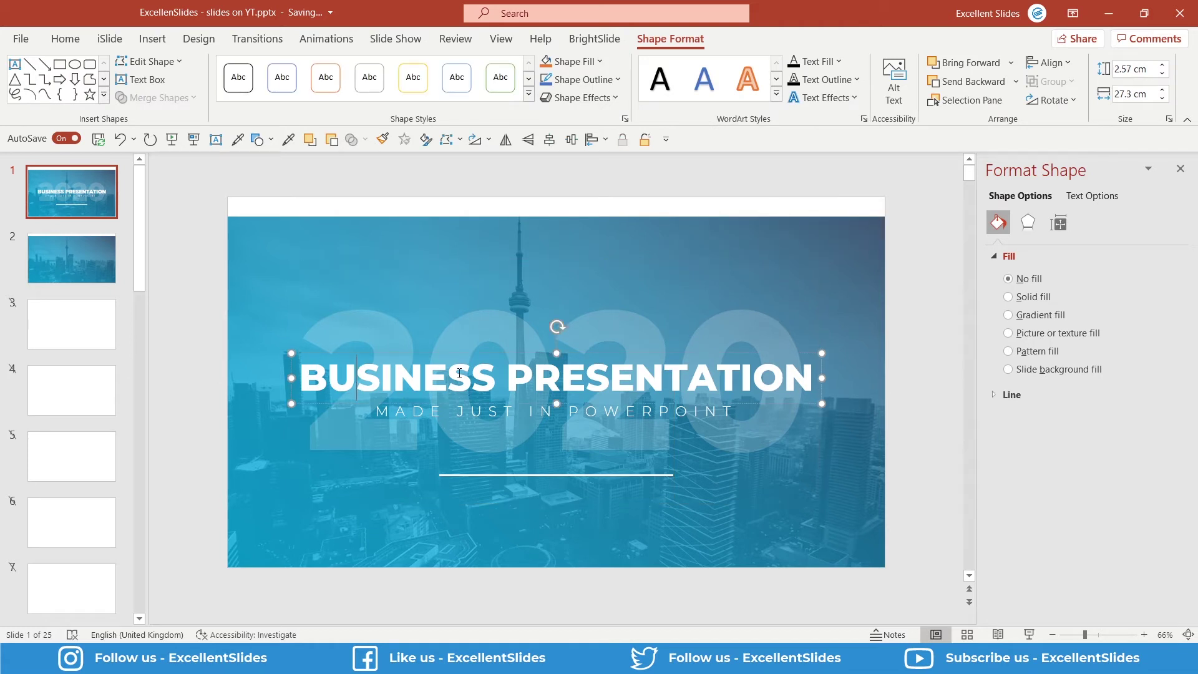
{"action": "left_click", "coordinate": [660, 412]}
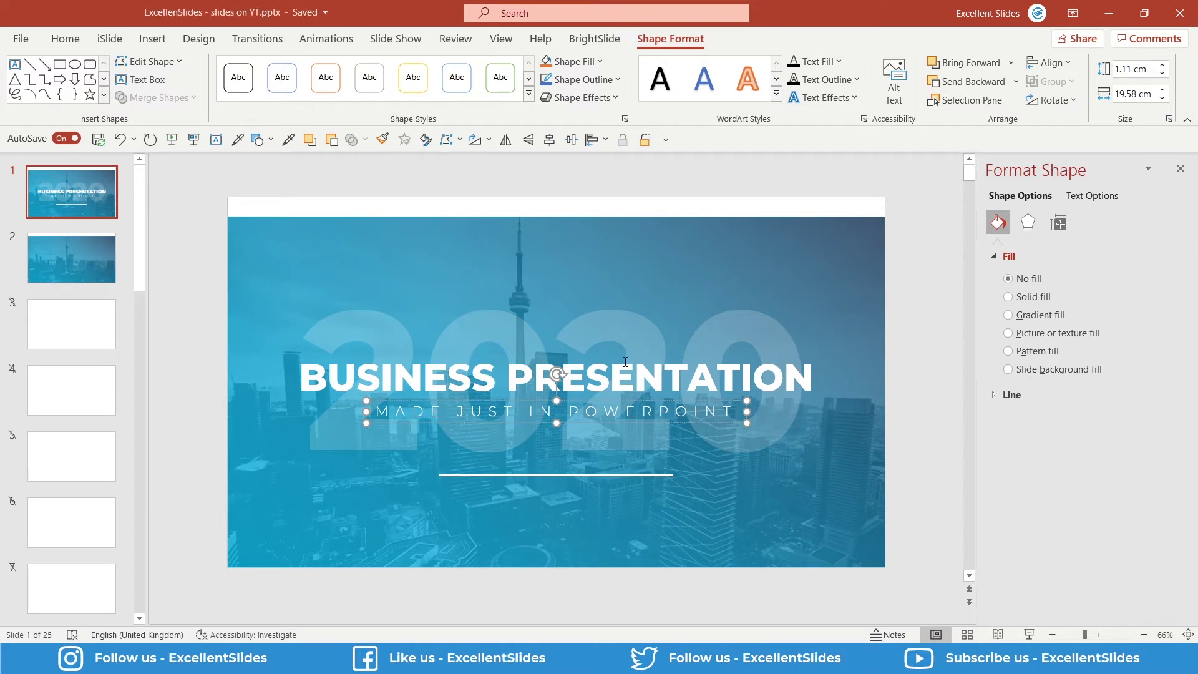
{"action": "left_click", "coordinate": [601, 328]}
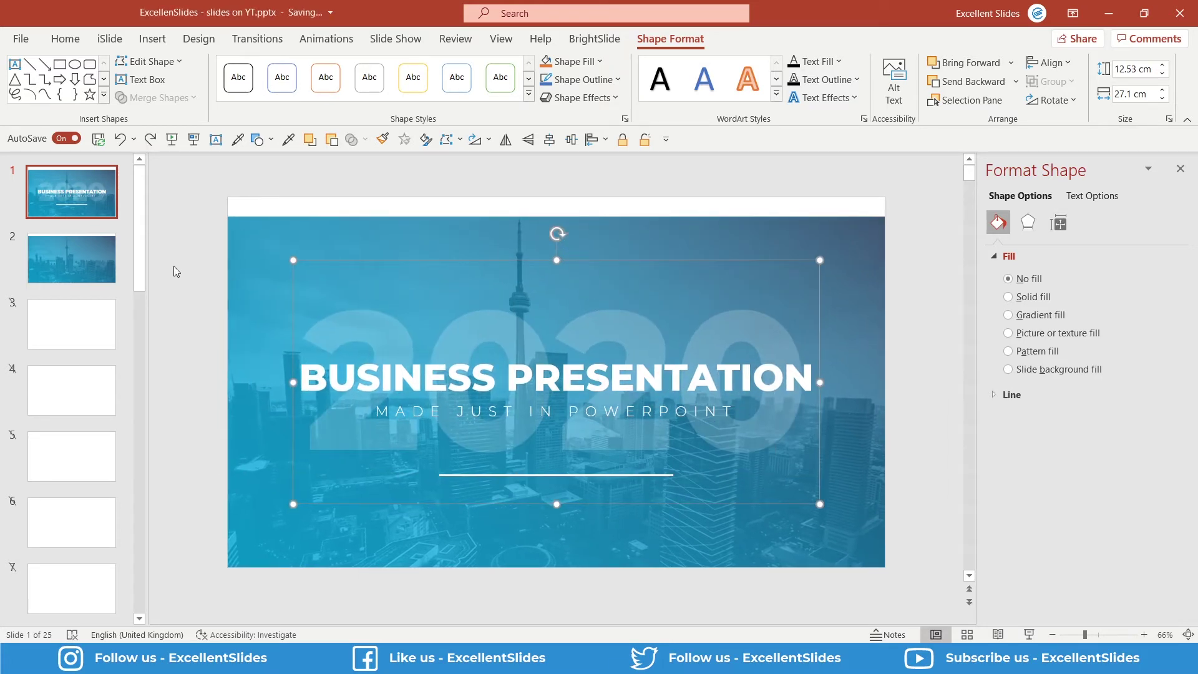
Step: Go to slide 2 and select the large 2020 text
{"action": "left_click", "coordinate": [76, 260]}
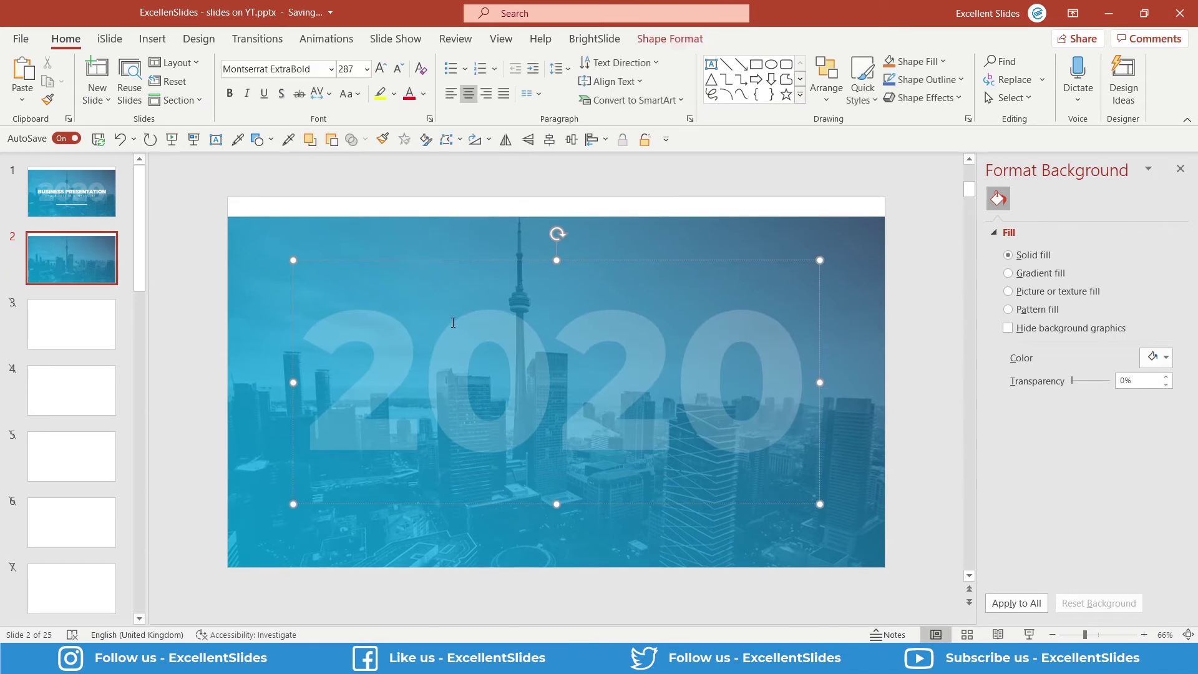
{"action": "left_click", "coordinate": [452, 322]}
{"action": "left_click_drag", "start_coordinate": [497, 406], "coordinate": [522, 398]}
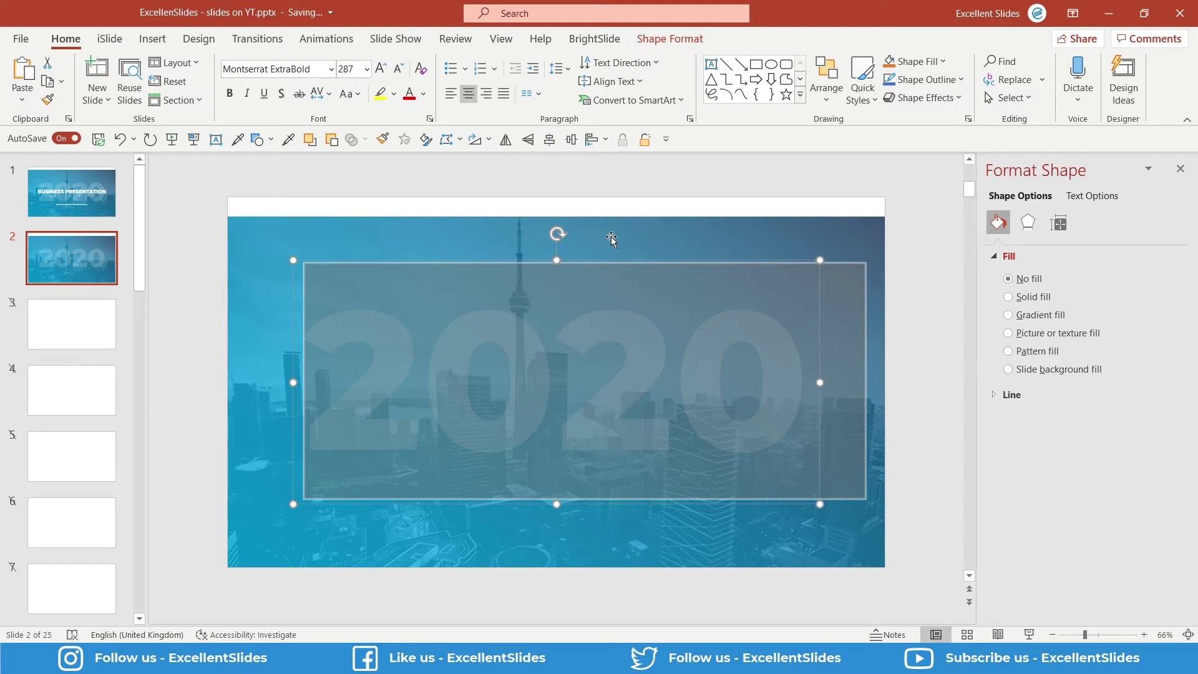
{"action": "left_click", "coordinate": [675, 374]}
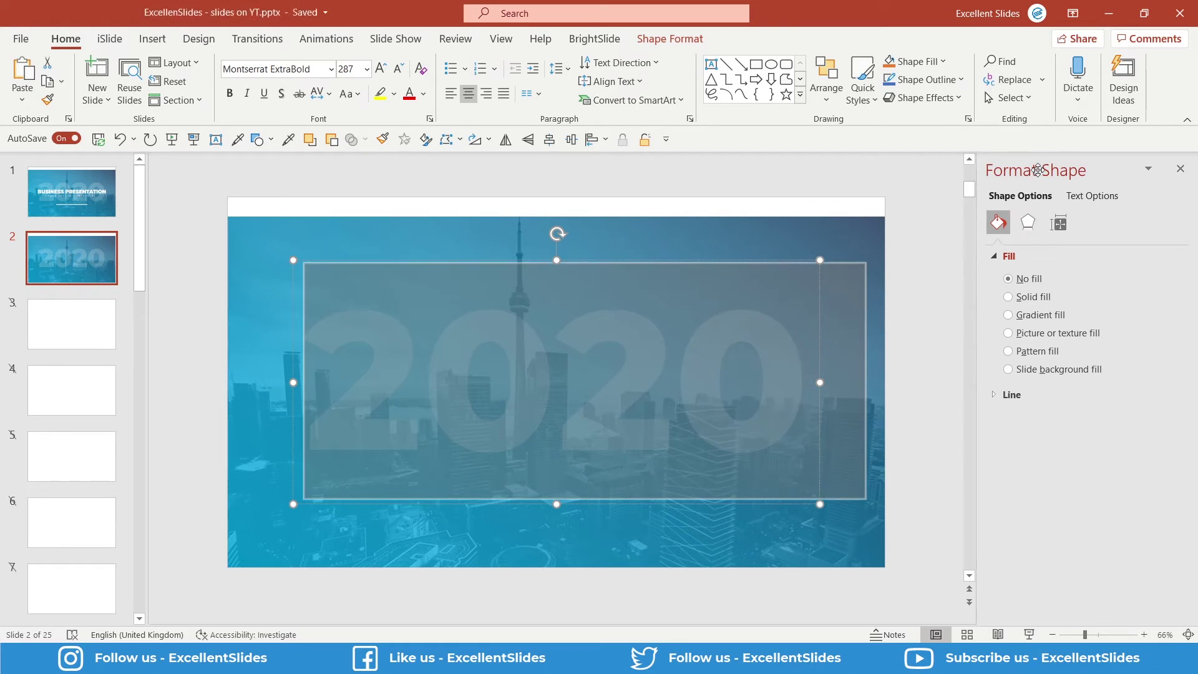
Step: Set the 2020 text's solid fill transparency to 79%
{"action": "left_click", "coordinate": [1083, 196]}
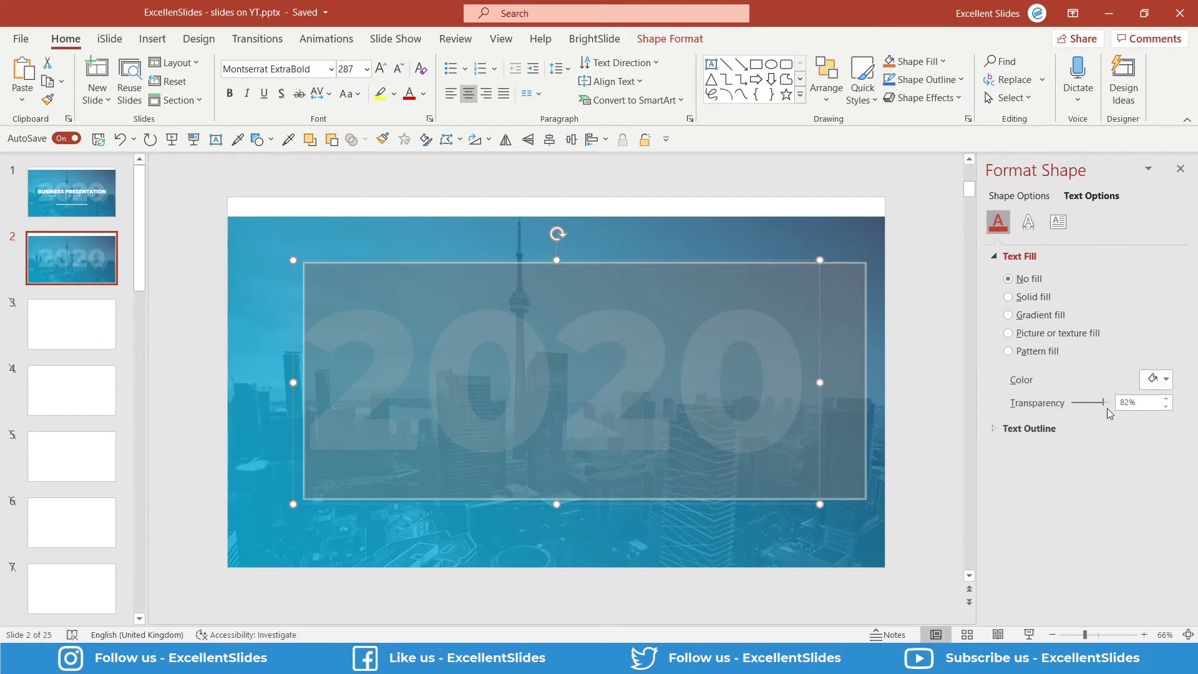
{"action": "left_click_drag", "start_coordinate": [1104, 403], "coordinate": [1059, 406]}
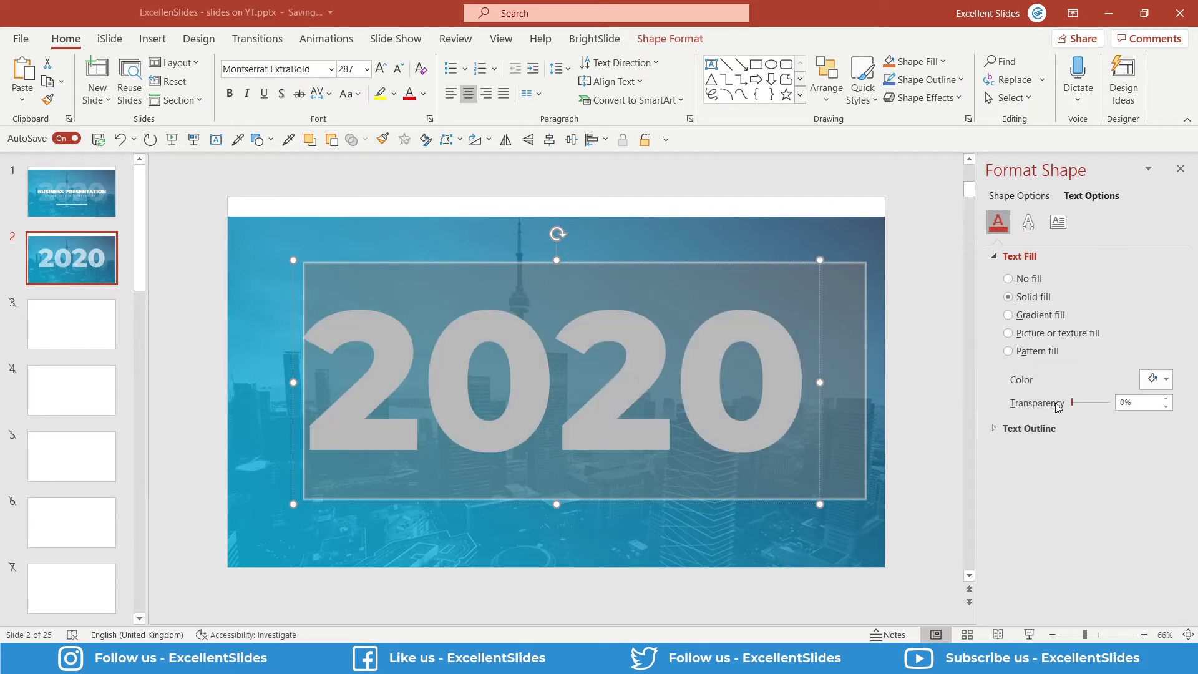
{"action": "left_click", "coordinate": [1165, 380]}
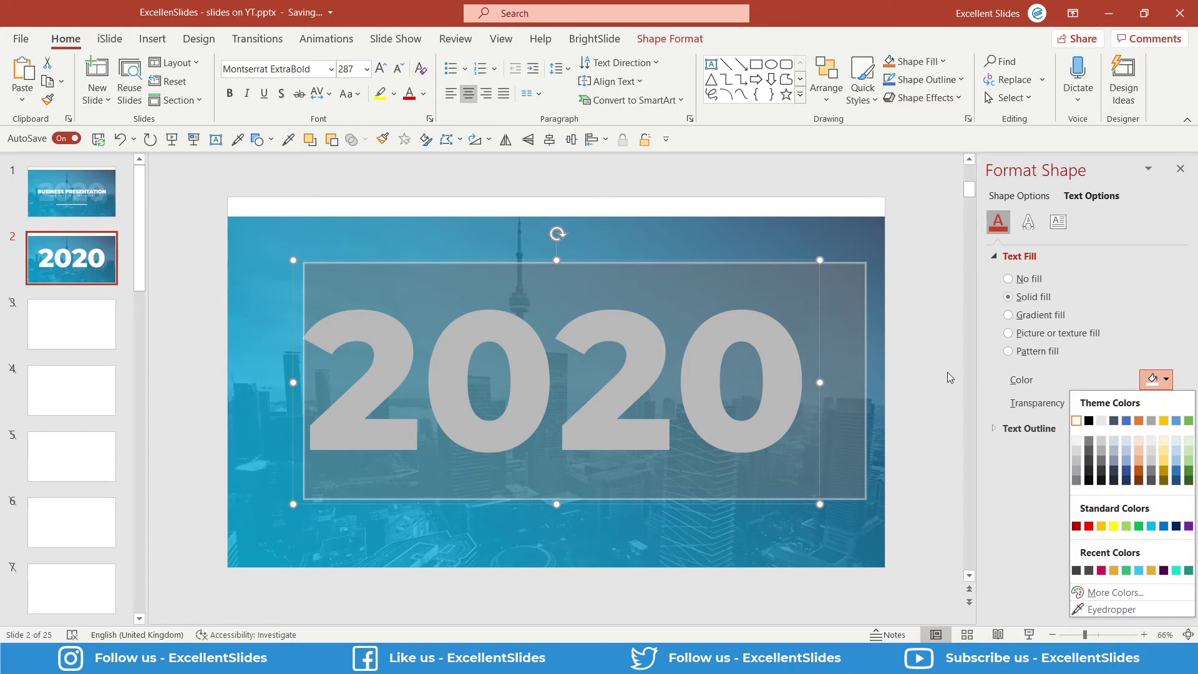
{"action": "key", "text": "Escape"}
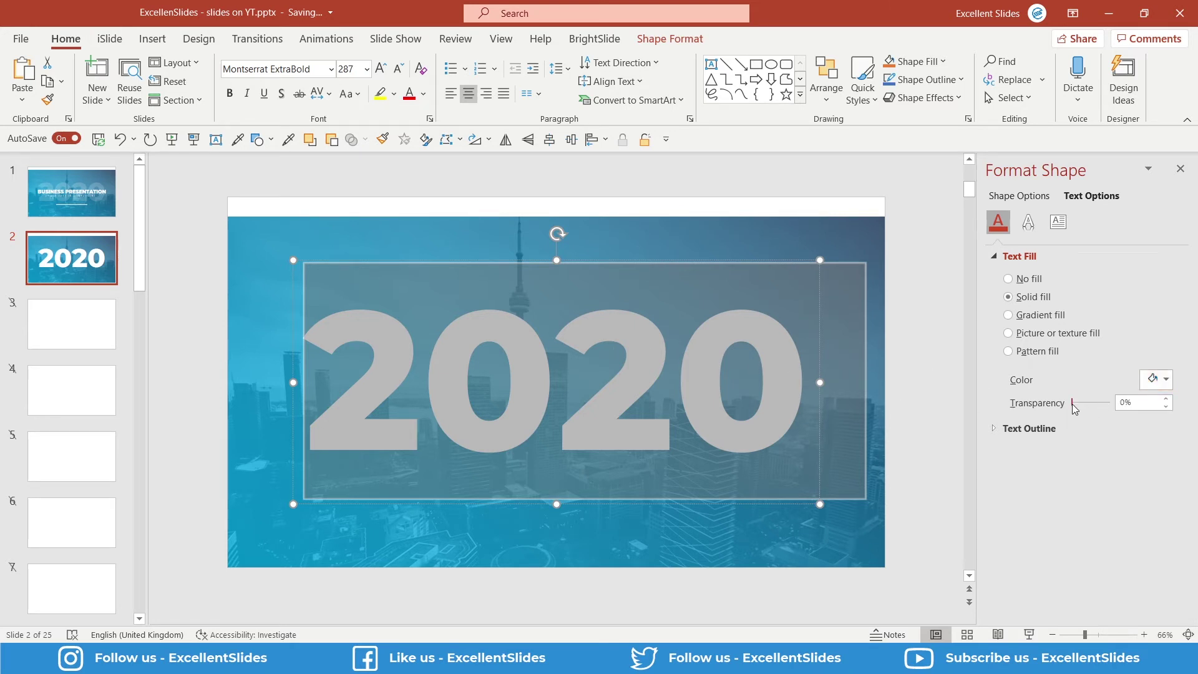
{"action": "left_click_drag", "start_coordinate": [1072, 403], "coordinate": [1041, 408]}
{"action": "left_click_drag", "start_coordinate": [1072, 402], "coordinate": [1103, 409]}
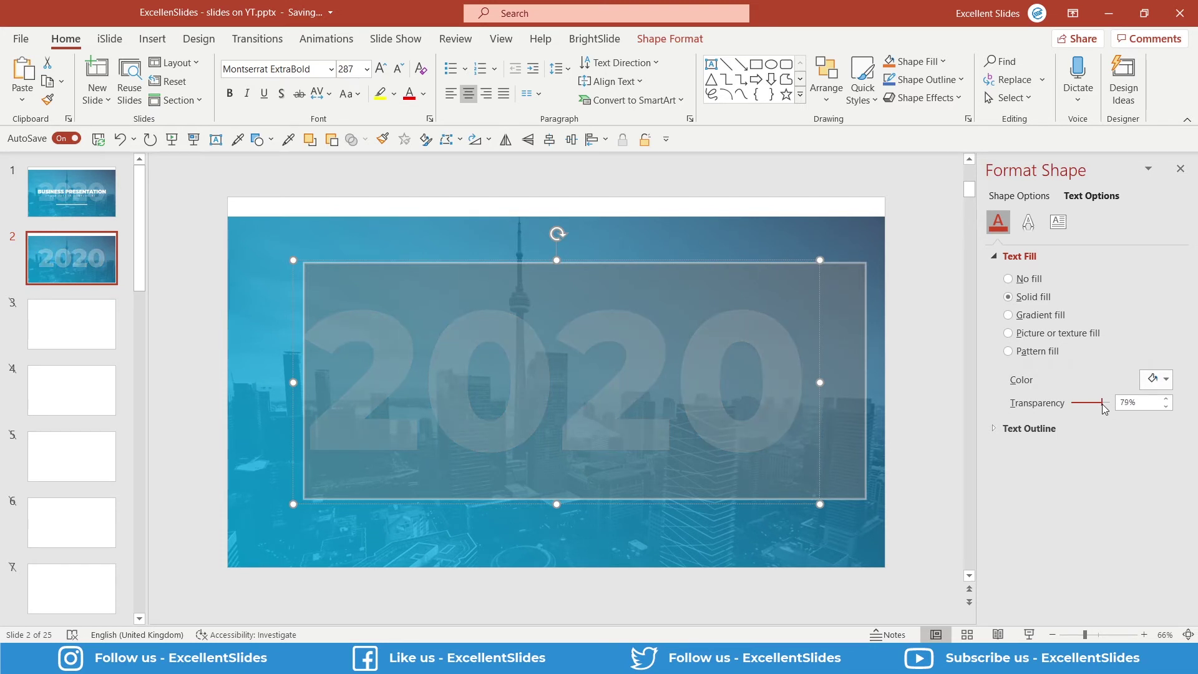
{"action": "left_click", "coordinate": [955, 413]}
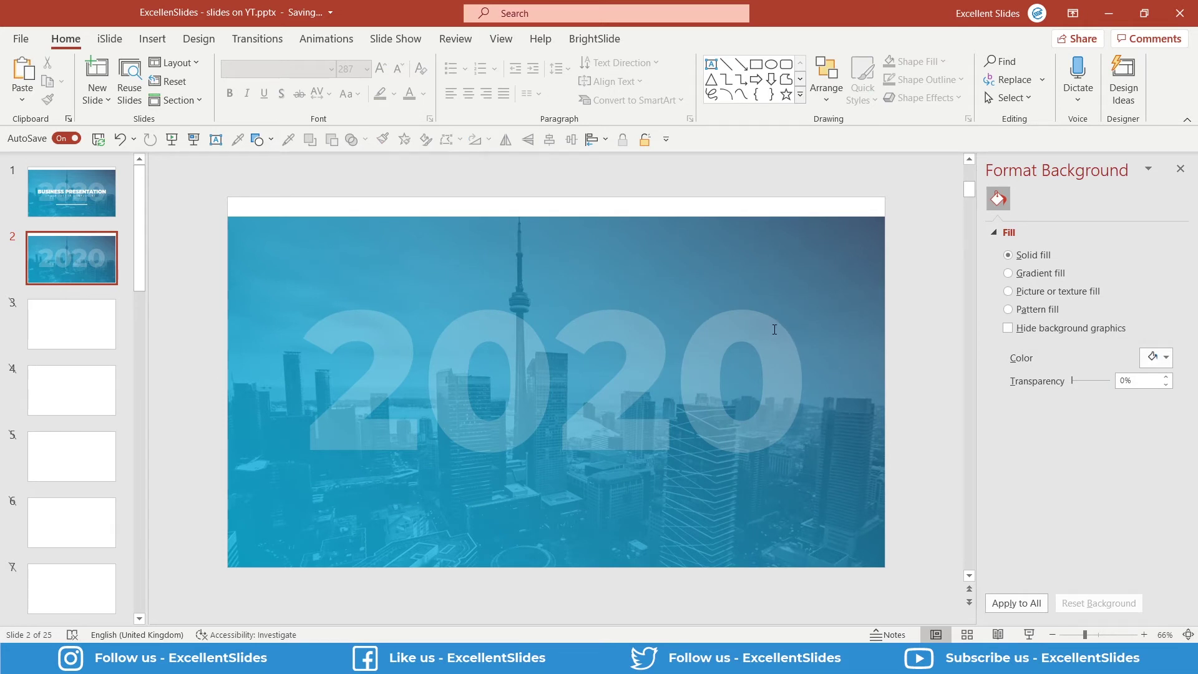
Step: Select the BUSINESS PRESENTATION title on the title slide
{"action": "left_click", "coordinate": [52, 175]}
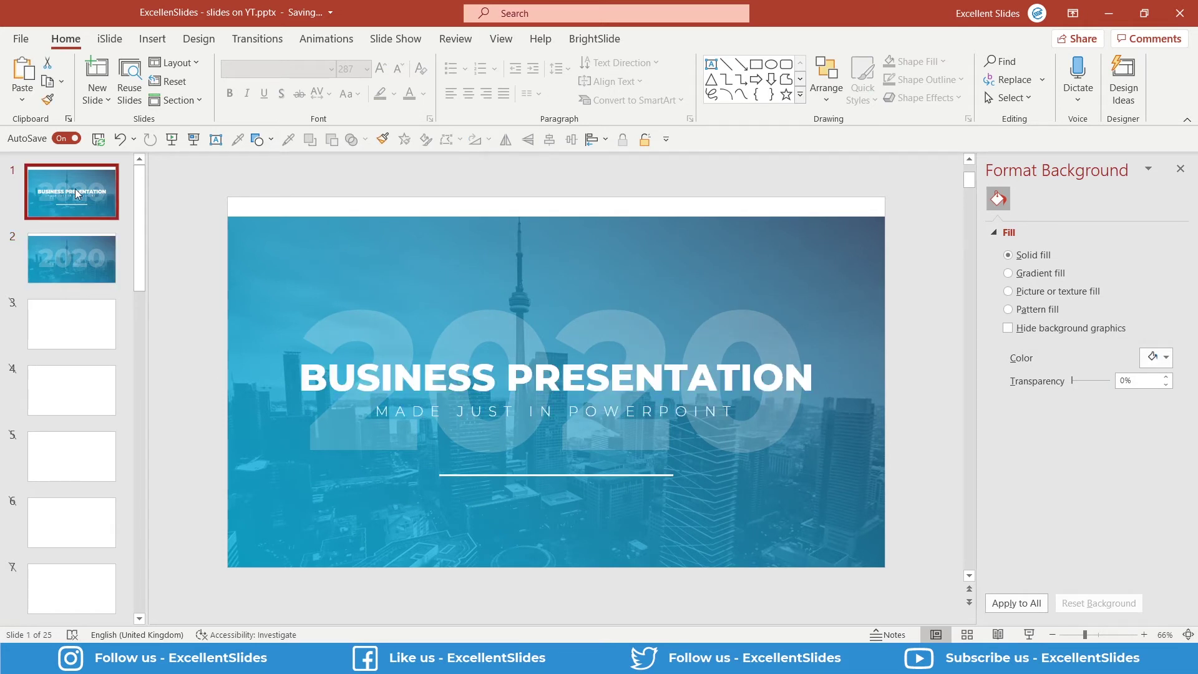
{"action": "left_click", "coordinate": [442, 368]}
{"action": "scroll", "coordinate": [524, 405], "scroll_direction": "up", "scroll_amount": 2}
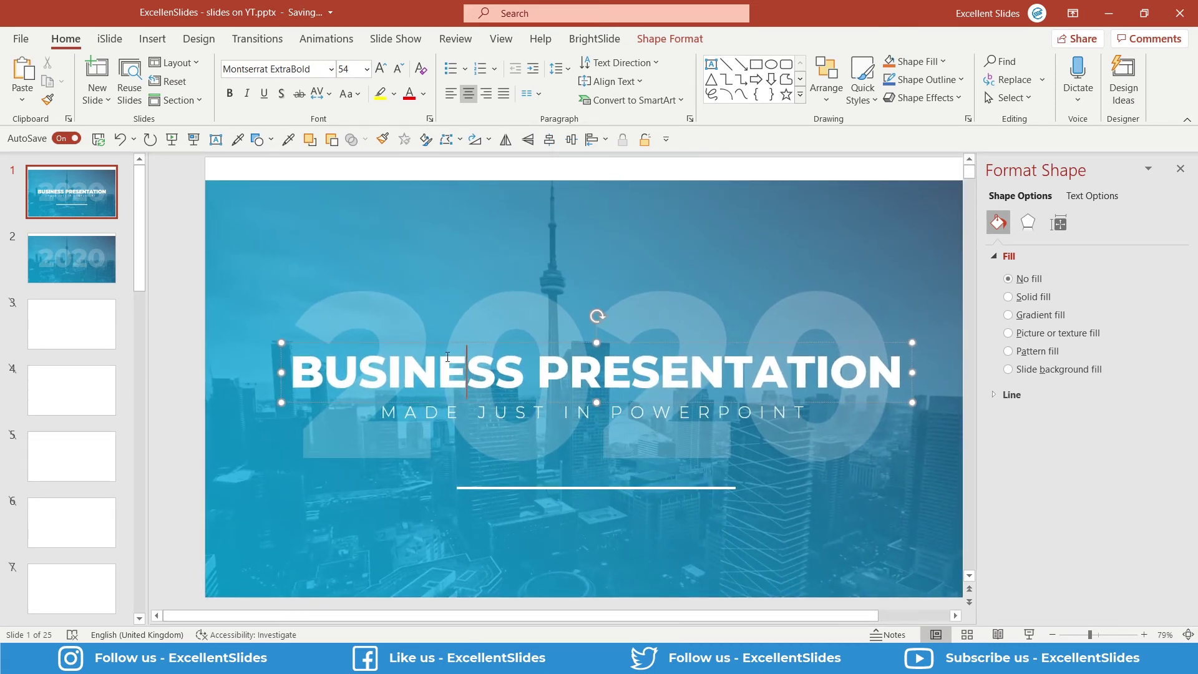
{"action": "key", "text": "Escape"}
Step: Select all of the title text on slide 2, then select slide 1's subtitle box
{"action": "left_click", "coordinate": [87, 269]}
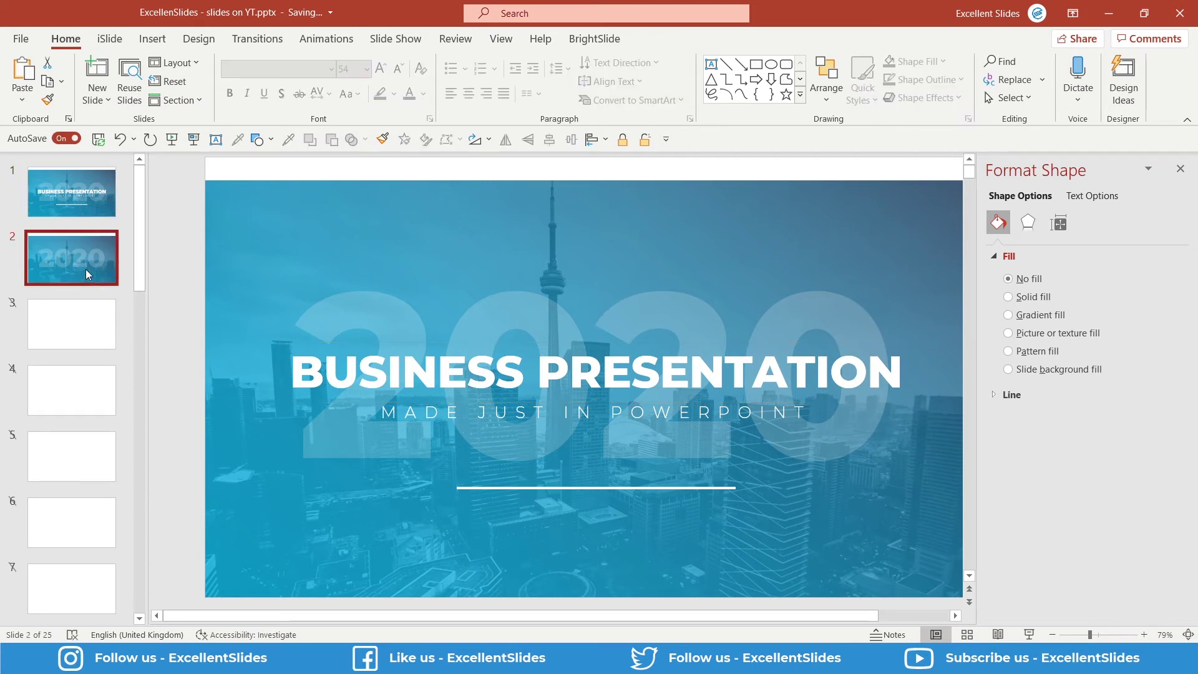
{"action": "left_click", "coordinate": [527, 374]}
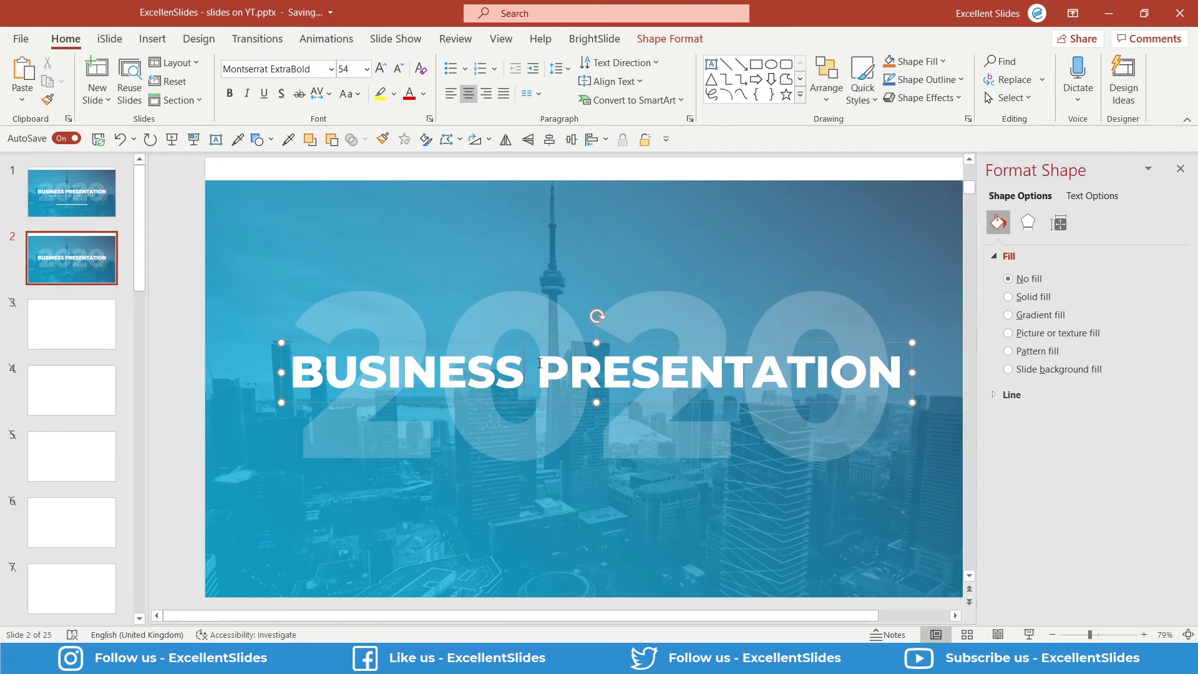
{"action": "key", "text": "ctrl+a"}
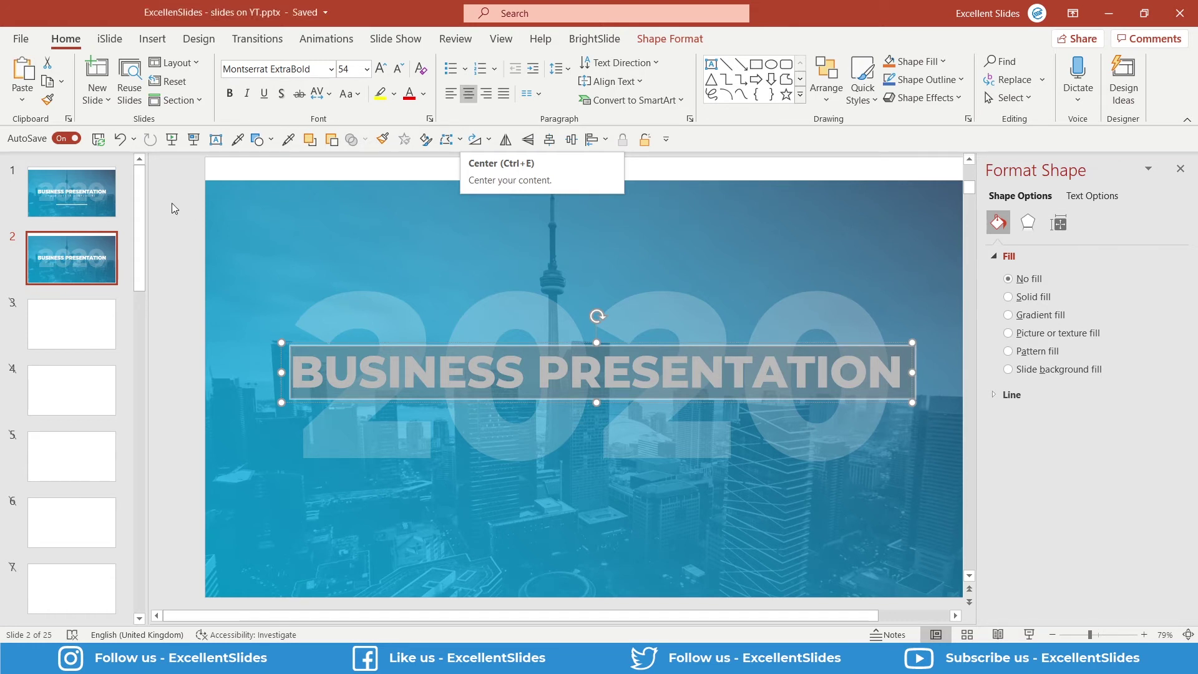
{"action": "key", "text": "Page_Up"}
{"action": "left_click", "coordinate": [579, 424]}
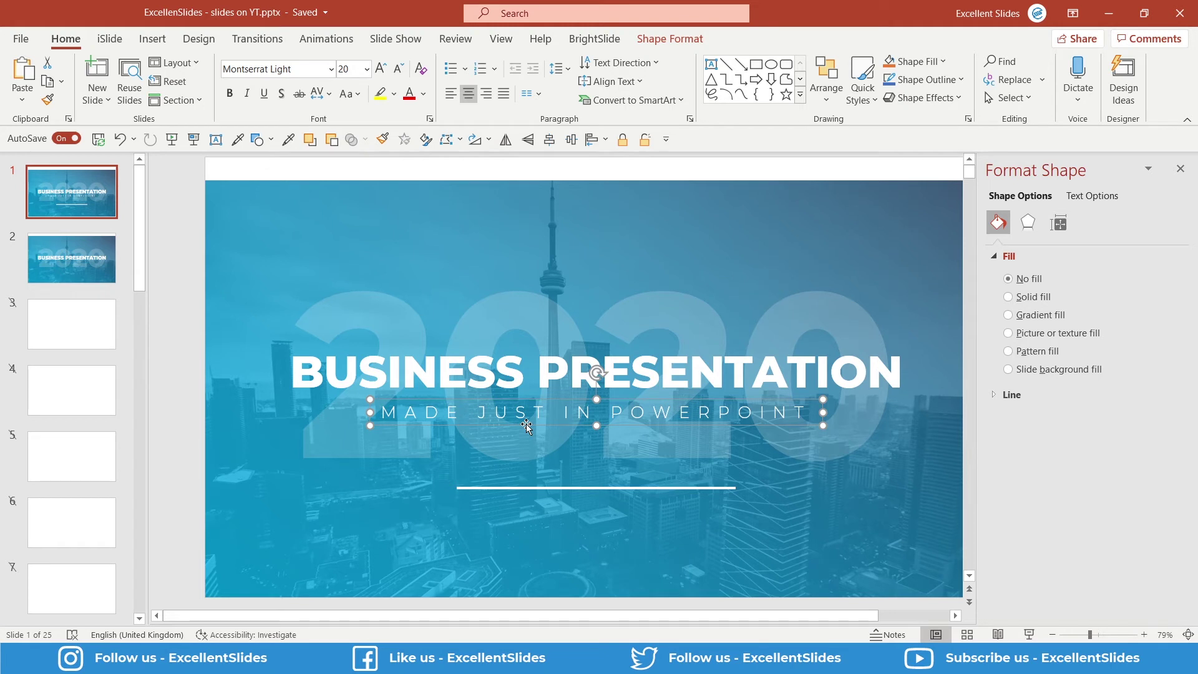
Step: Paste the MADE JUST IN POWERPOINT subtitle onto slide 2 beneath the title
{"action": "left_click", "coordinate": [80, 276]}
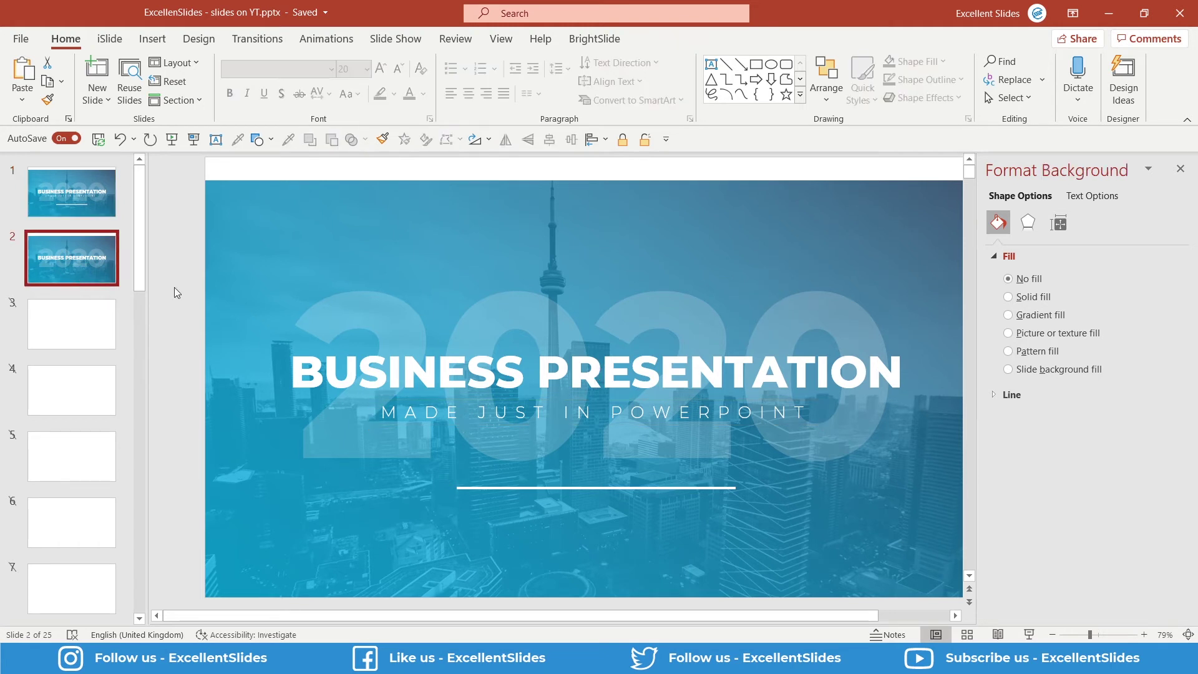
{"action": "key", "text": "ctrl+v"}
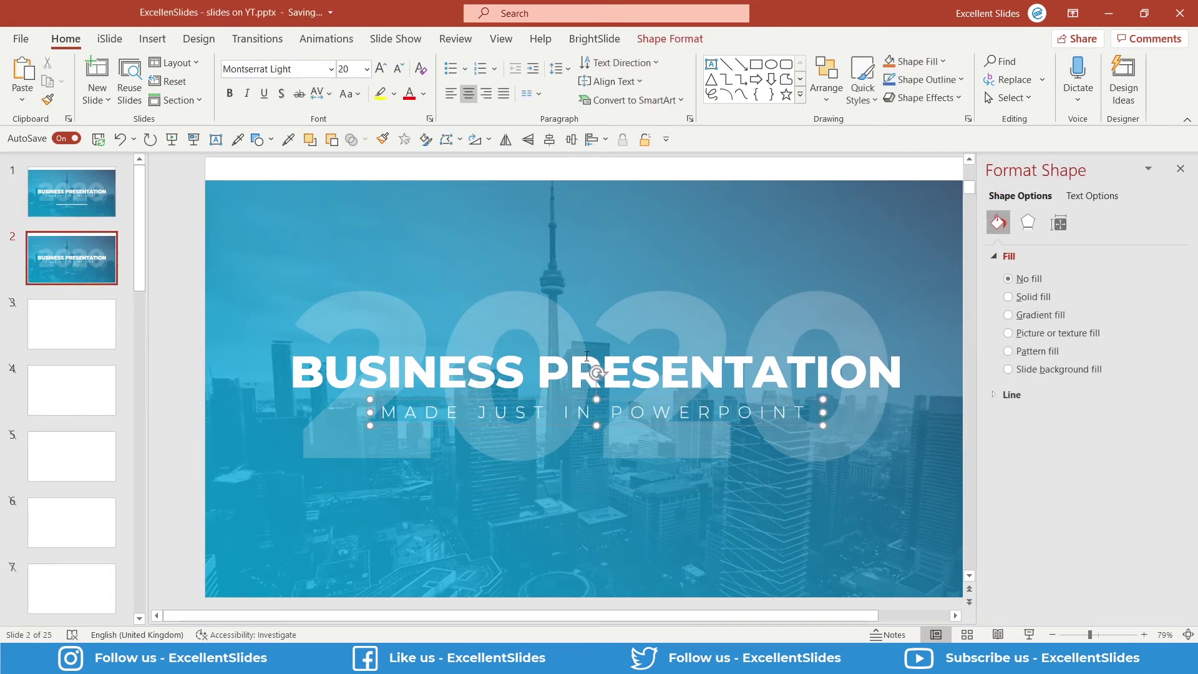
{"action": "scroll", "coordinate": [593, 425], "scroll_direction": "up", "scroll_amount": 6}
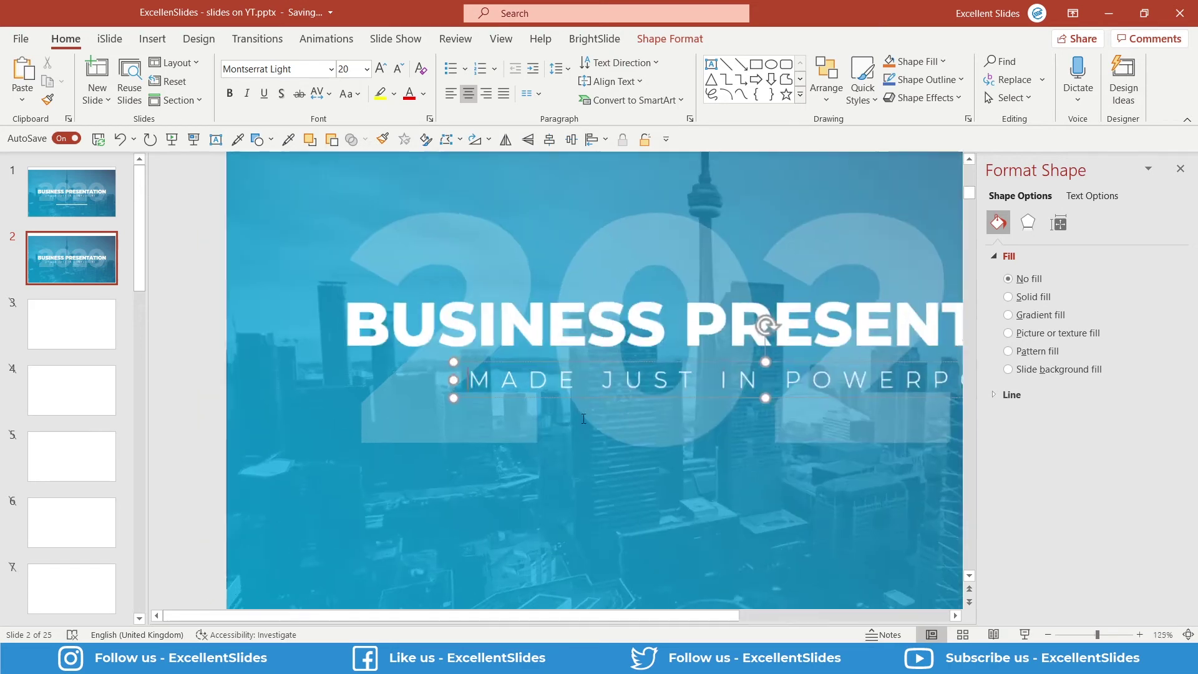
{"action": "scroll", "coordinate": [686, 392], "scroll_direction": "down", "scroll_amount": 5}
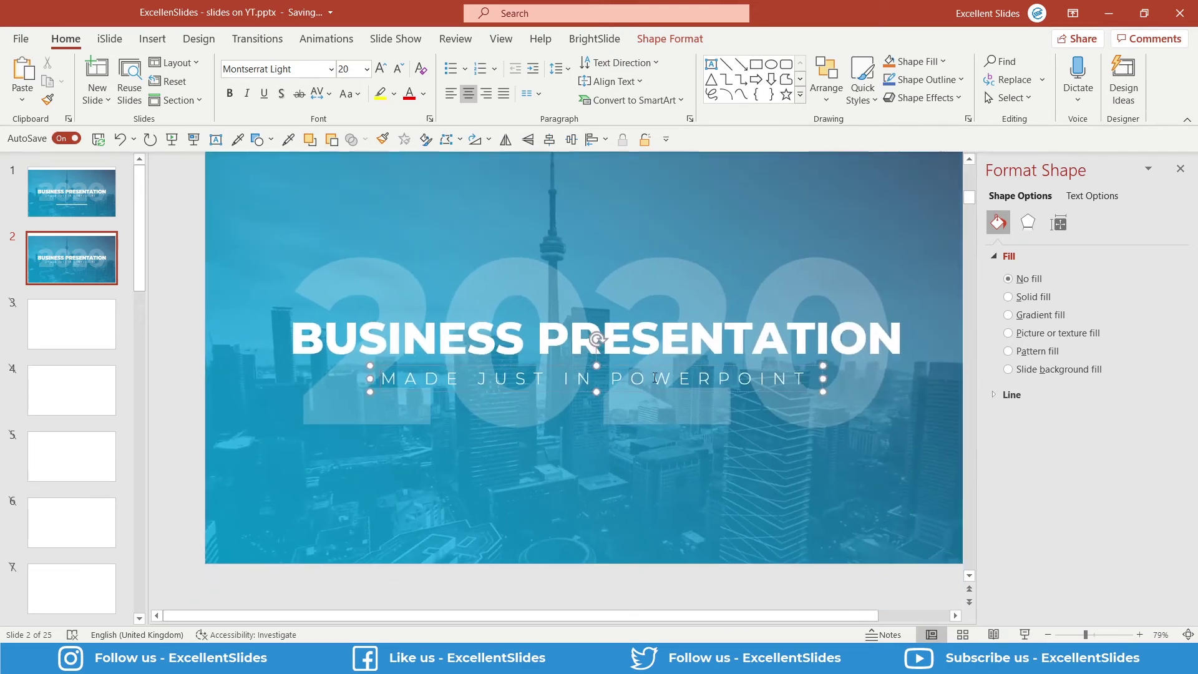
{"action": "scroll", "coordinate": [449, 310], "scroll_direction": "up", "scroll_amount": 5}
{"action": "left_click", "coordinate": [529, 378]}
{"action": "scroll", "coordinate": [558, 373], "scroll_direction": "down", "scroll_amount": 4}
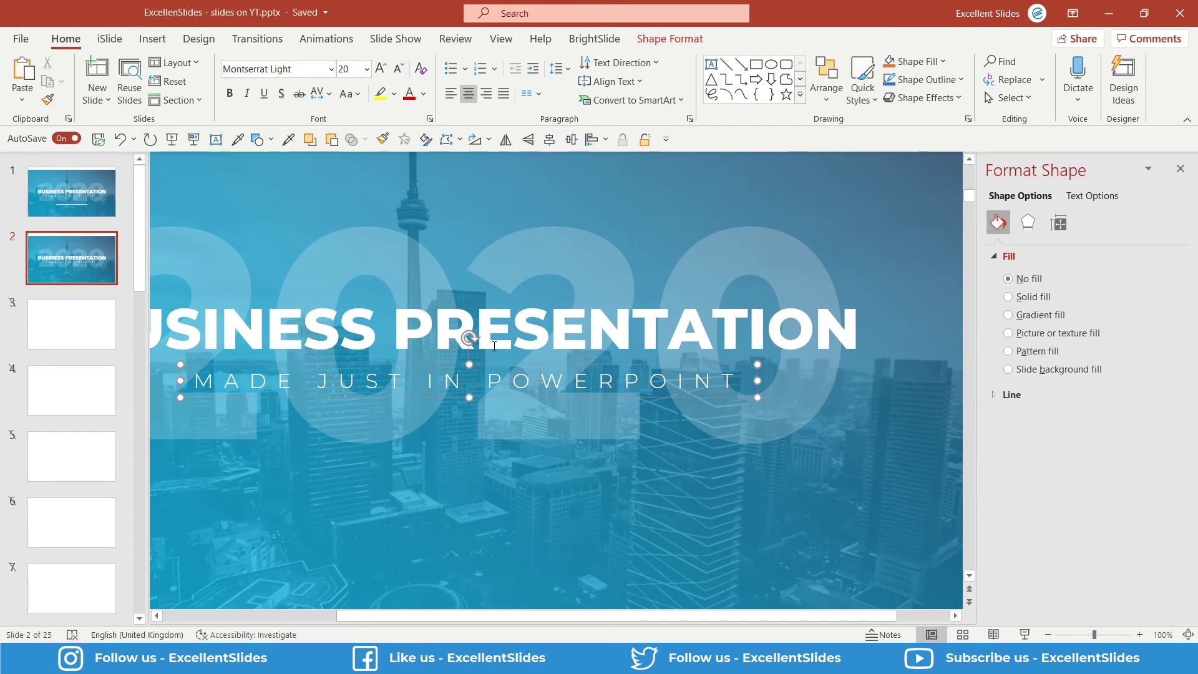
{"action": "scroll", "coordinate": [494, 346], "scroll_direction": "down", "scroll_amount": 2}
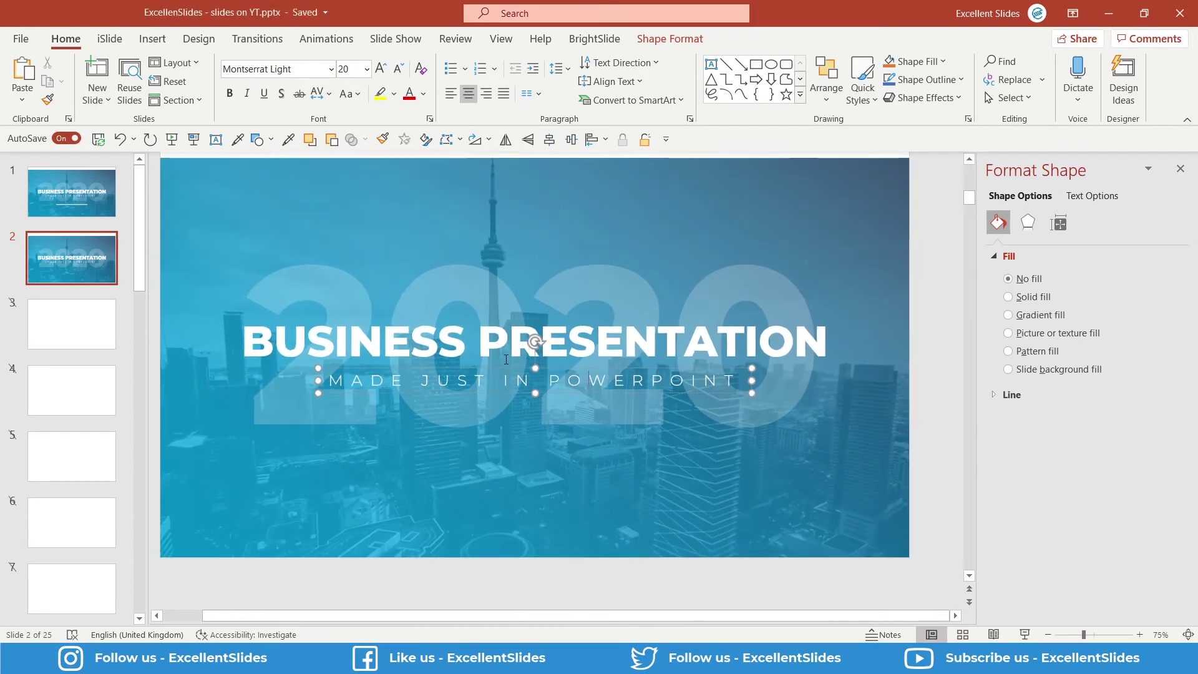
Step: Select the whole subtitle text and bring up the character spacing choices
{"action": "triple_click", "coordinate": [542, 383]}
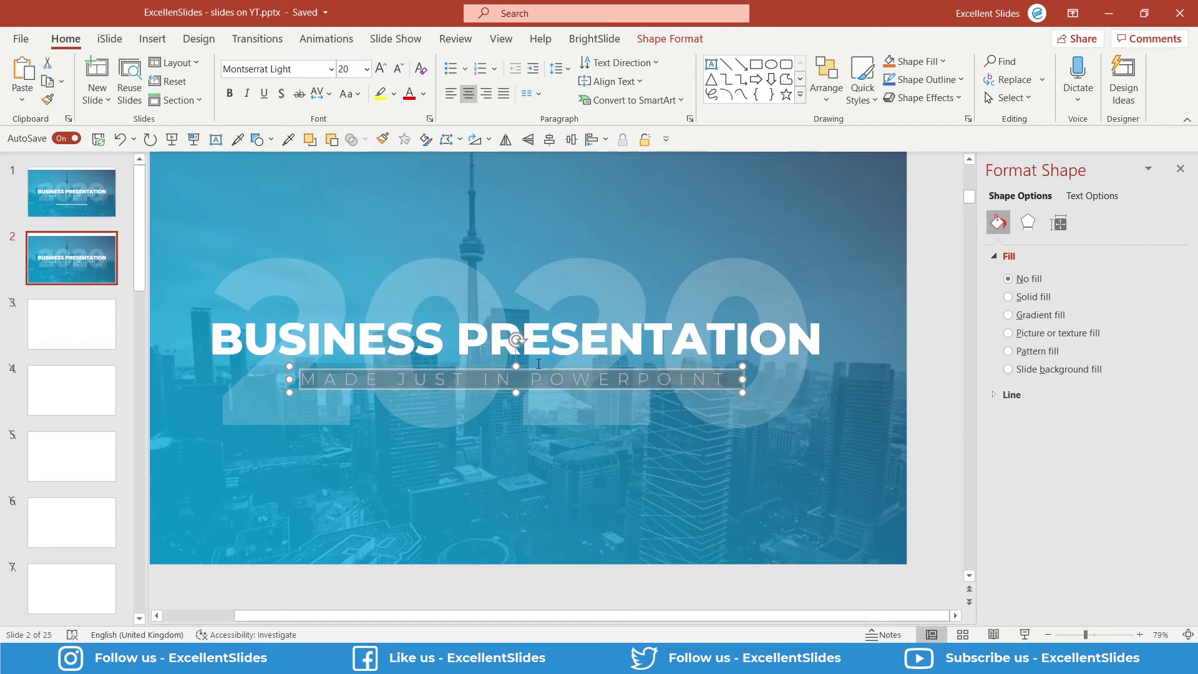
{"action": "left_click", "coordinate": [322, 98]}
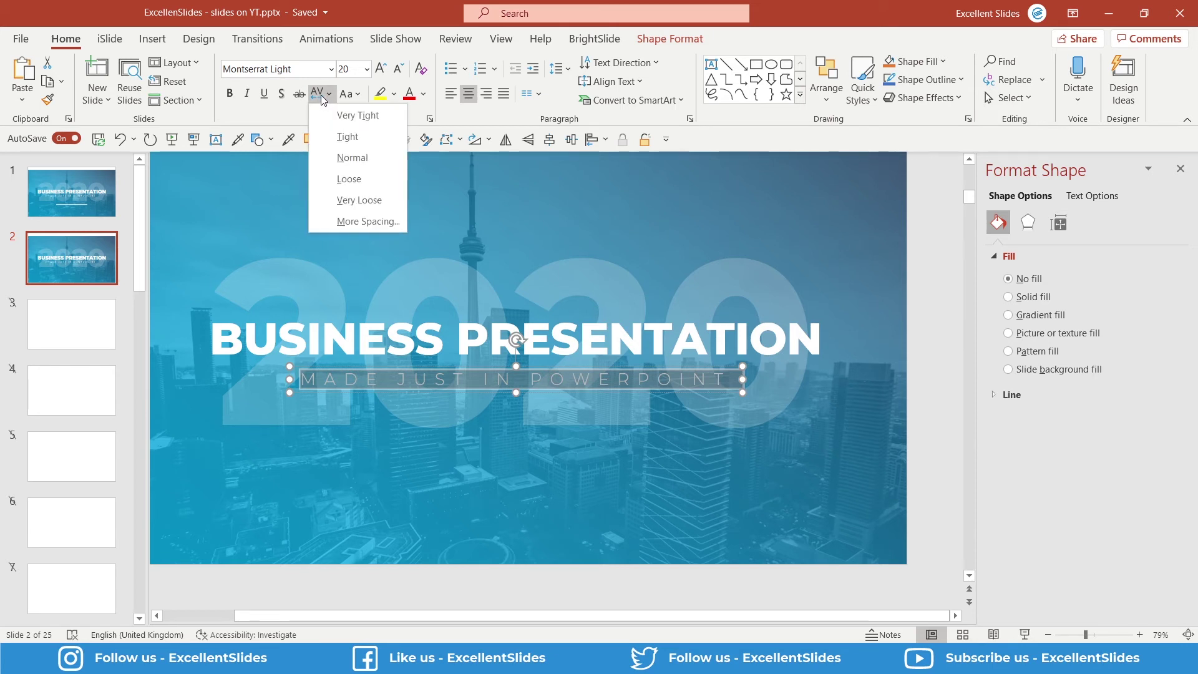
{"action": "left_click", "coordinate": [322, 97]}
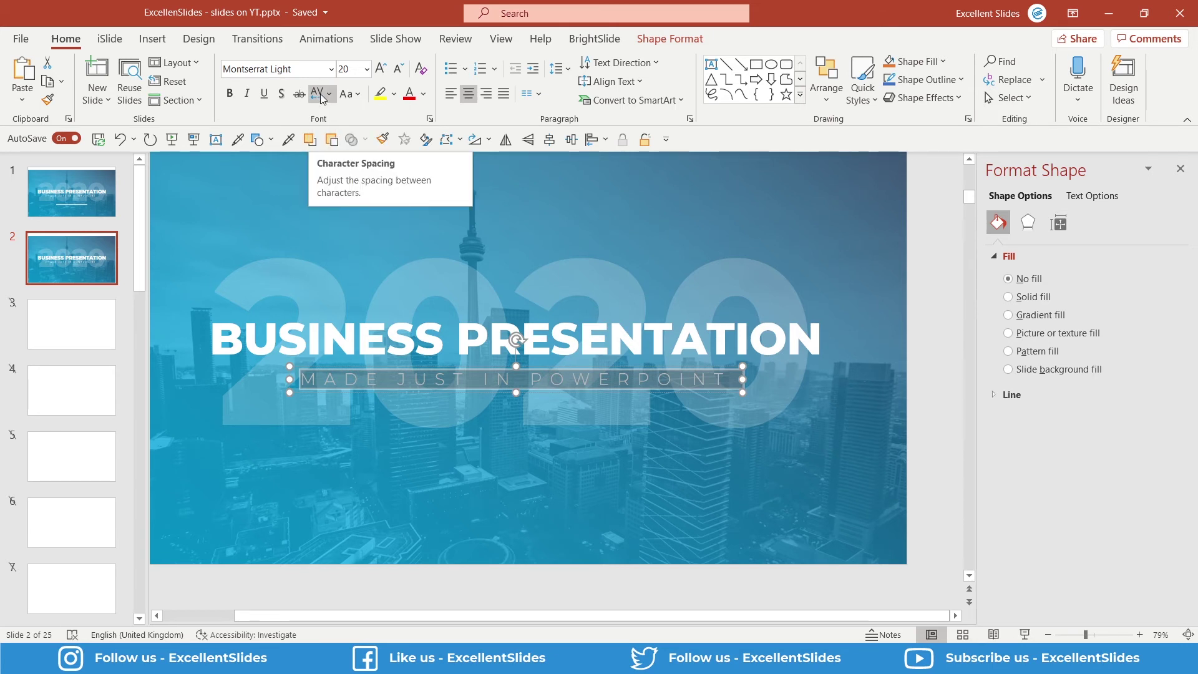
{"action": "left_click", "coordinate": [321, 97]}
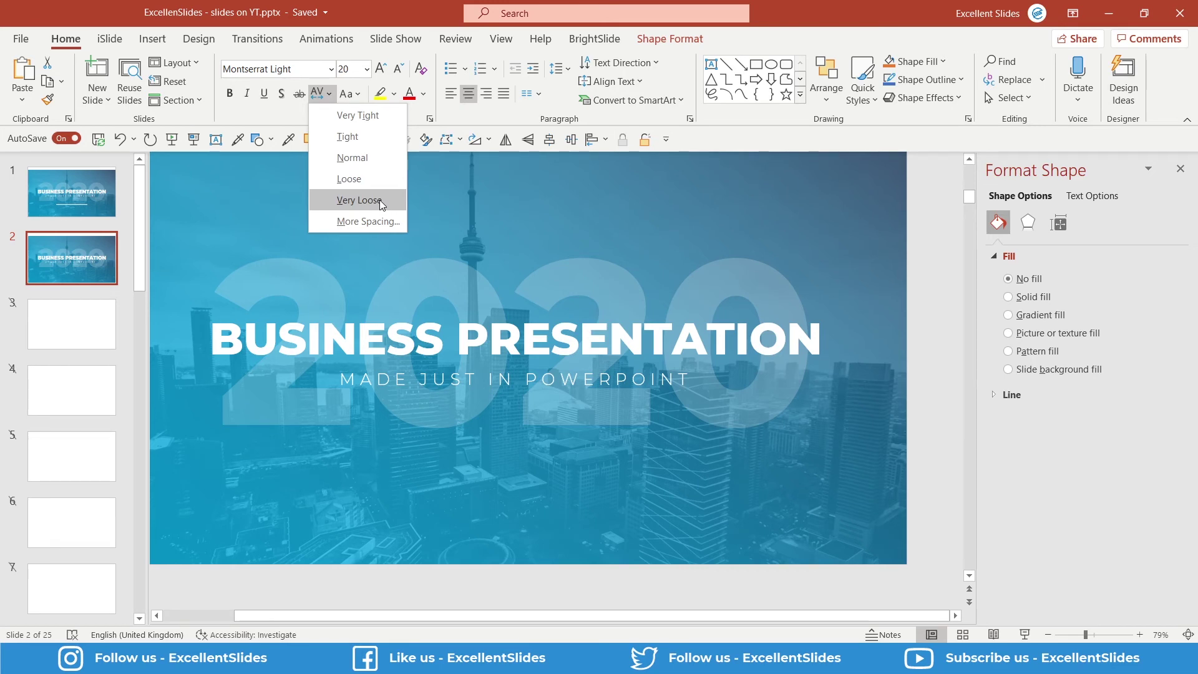
Step: Expand the subtitle's character spacing by 10.6 pt in the Font dialog
{"action": "left_click", "coordinate": [377, 220]}
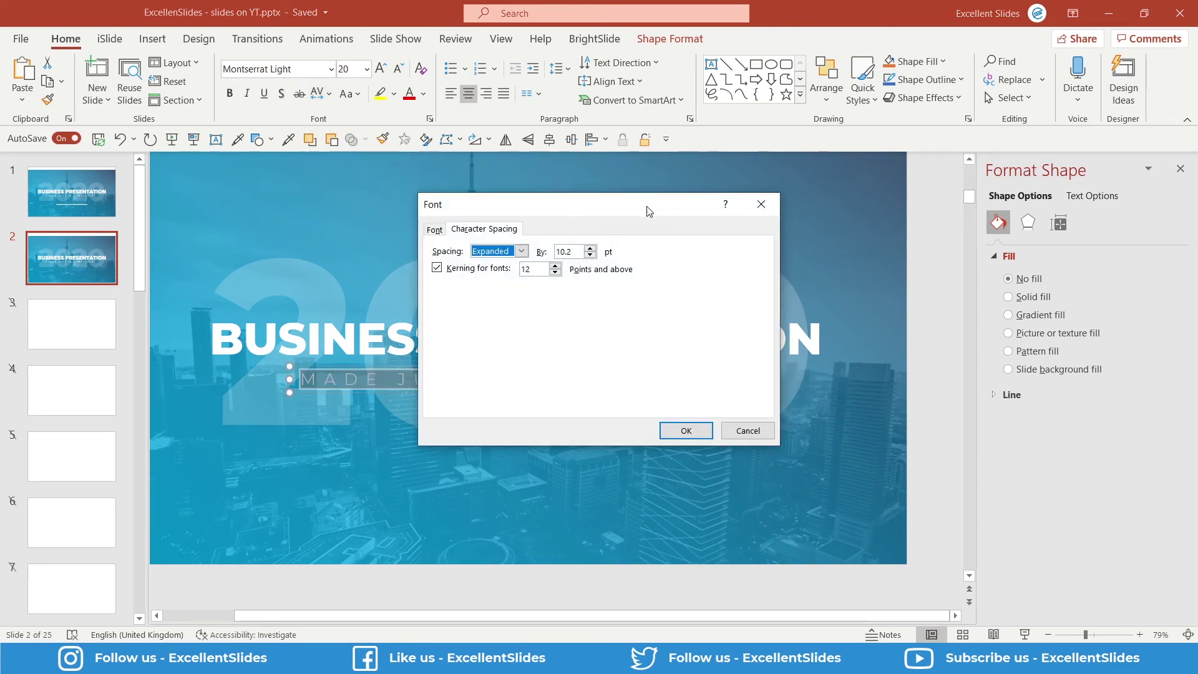
{"action": "left_click_drag", "start_coordinate": [647, 210], "coordinate": [620, 102]}
{"action": "left_click", "coordinate": [537, 144]}
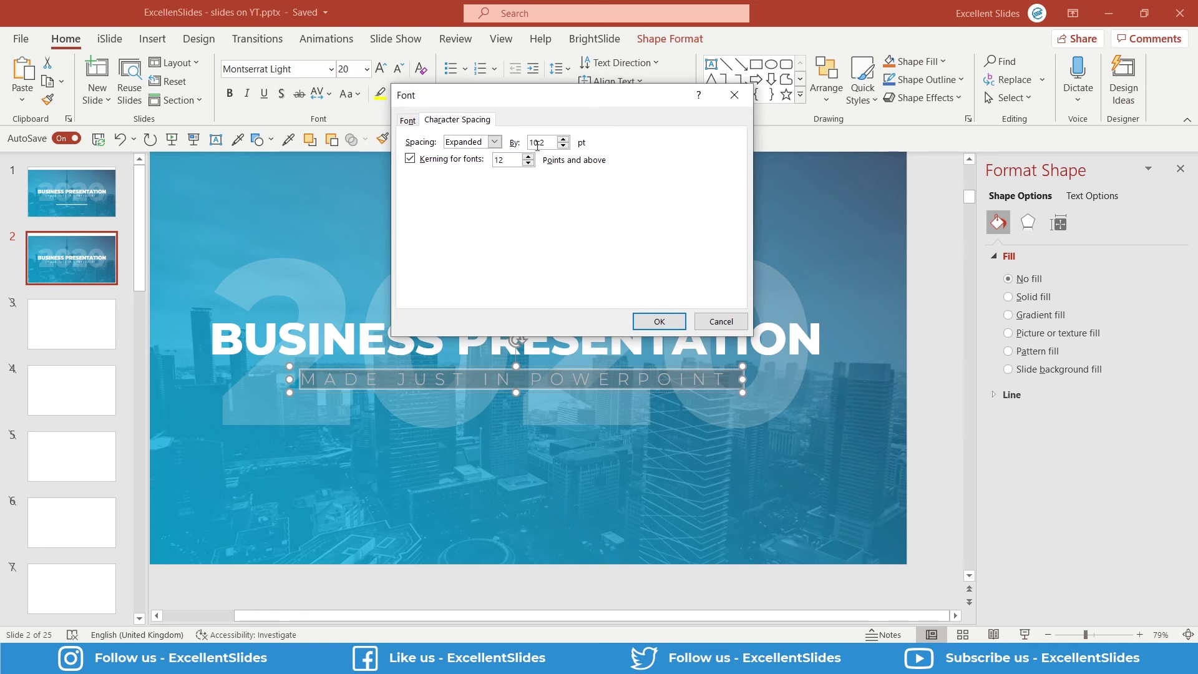
{"action": "left_click", "coordinate": [563, 140]}
{"action": "left_click", "coordinate": [564, 140]}
{"action": "left_click", "coordinate": [564, 140]}
{"action": "left_click", "coordinate": [563, 139]}
{"action": "left_click", "coordinate": [563, 140]}
{"action": "left_click", "coordinate": [656, 320]}
{"action": "left_click", "coordinate": [584, 380]}
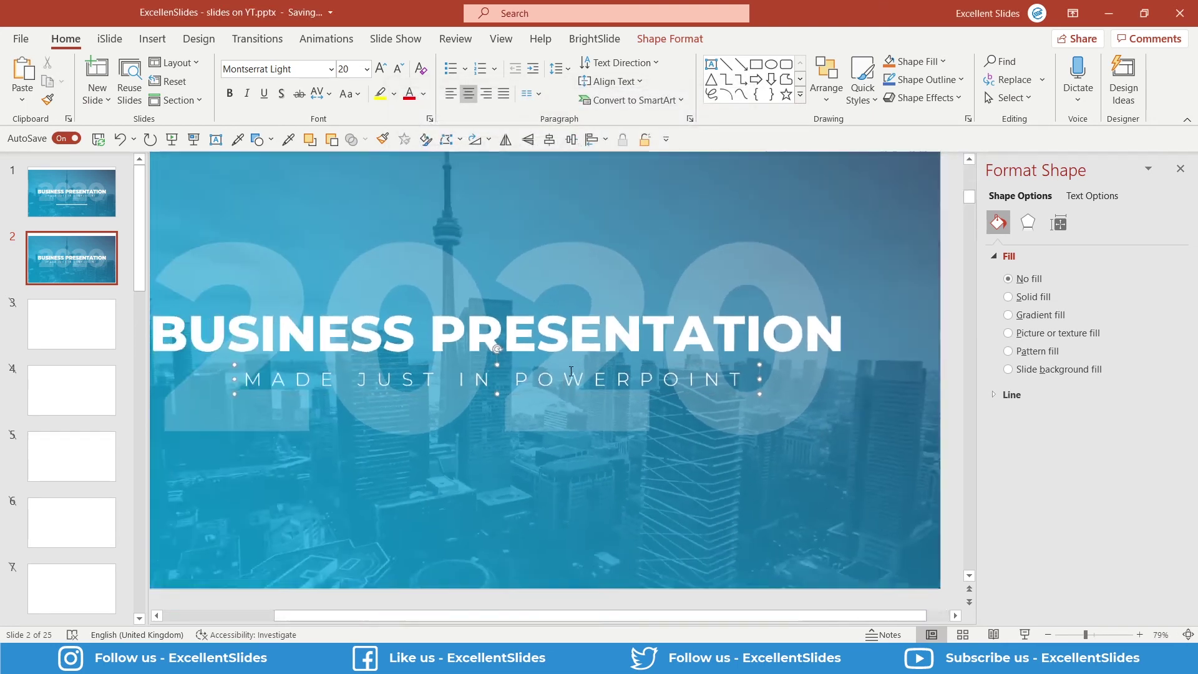
{"action": "key", "text": "Escape"}
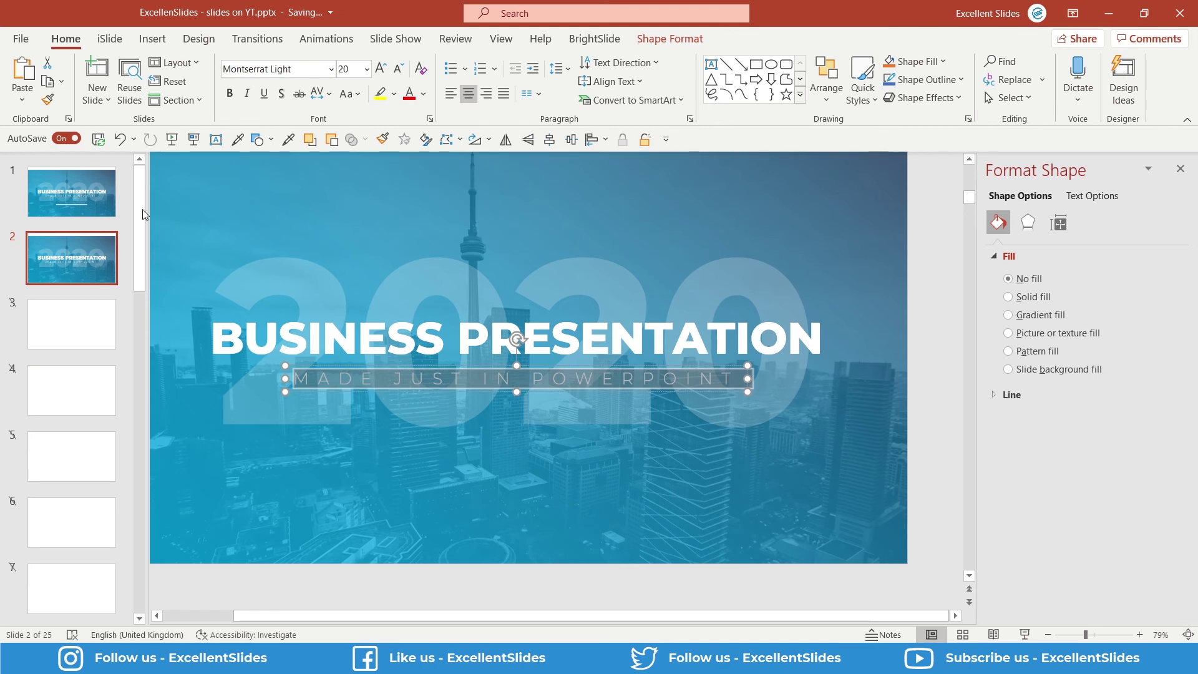
Step: Copy the thin white 12.07 cm line from slide 1 and paste it onto slide 2
{"action": "left_click", "coordinate": [95, 200]}
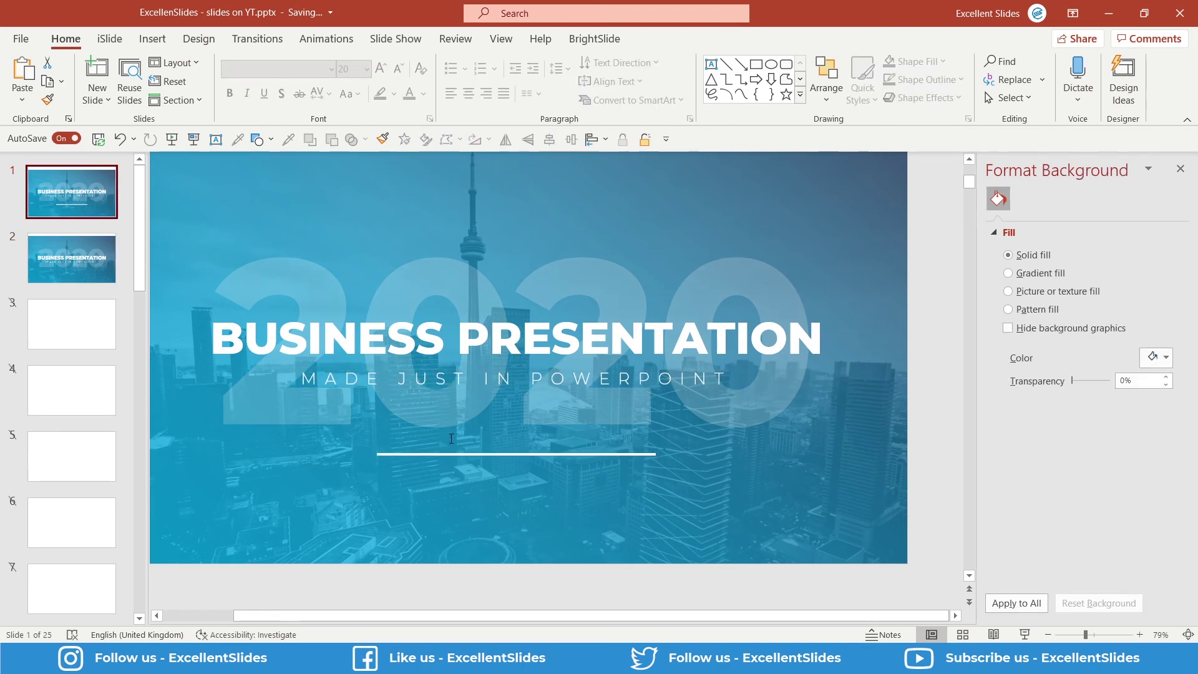
{"action": "left_click", "coordinate": [464, 455]}
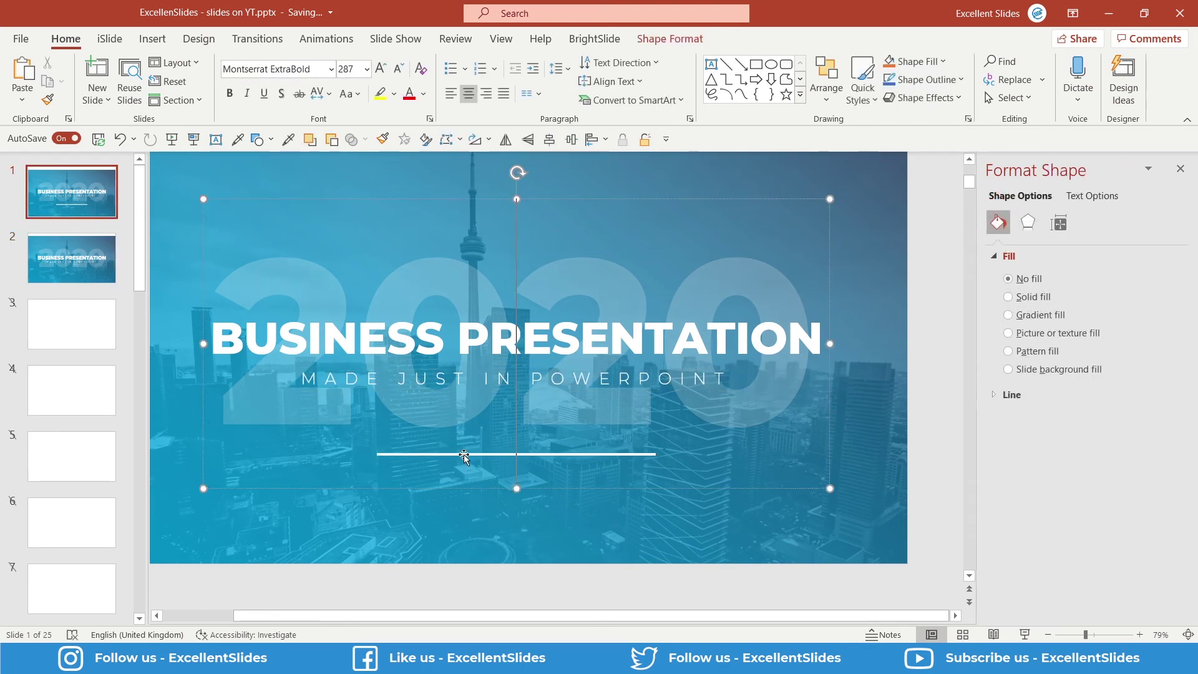
{"action": "scroll", "coordinate": [464, 455], "scroll_direction": "up", "scroll_amount": 8}
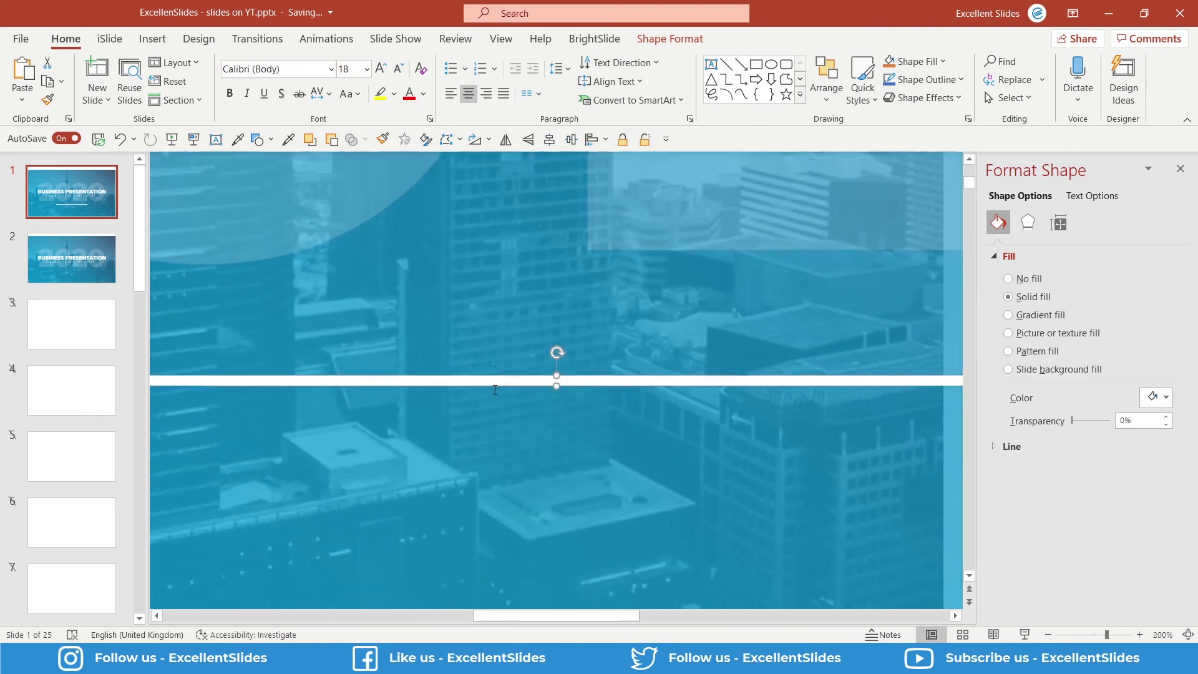
{"action": "scroll", "coordinate": [496, 383], "scroll_direction": "down", "scroll_amount": 4}
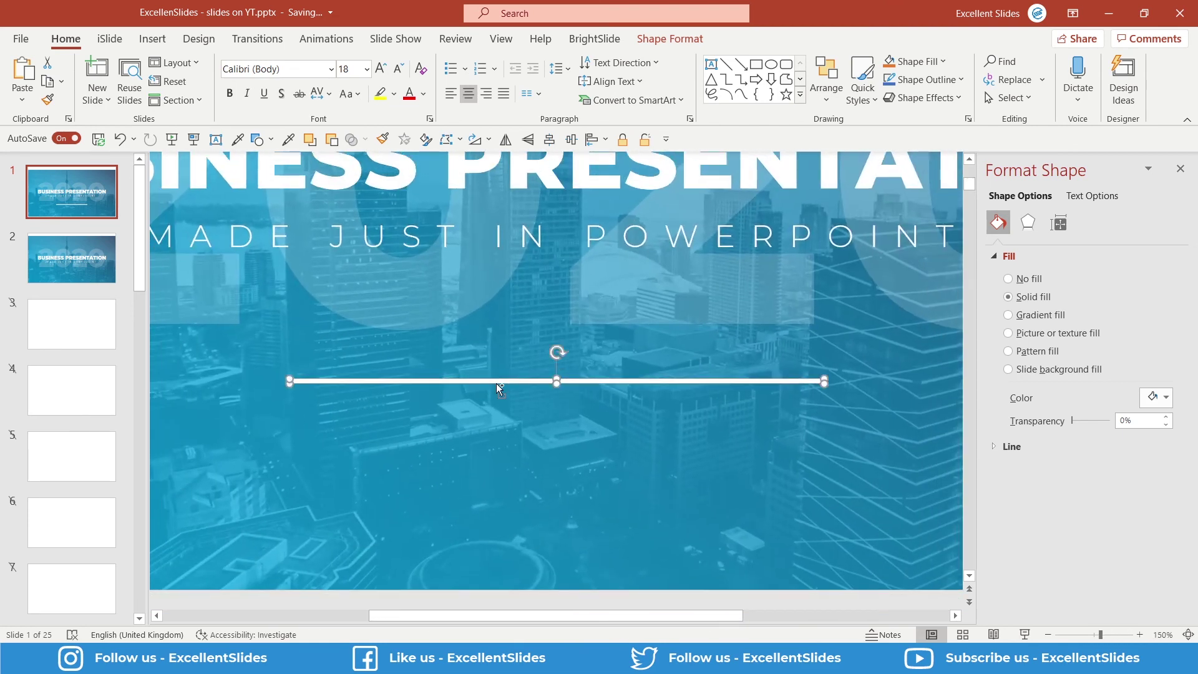
{"action": "left_click", "coordinate": [82, 252]}
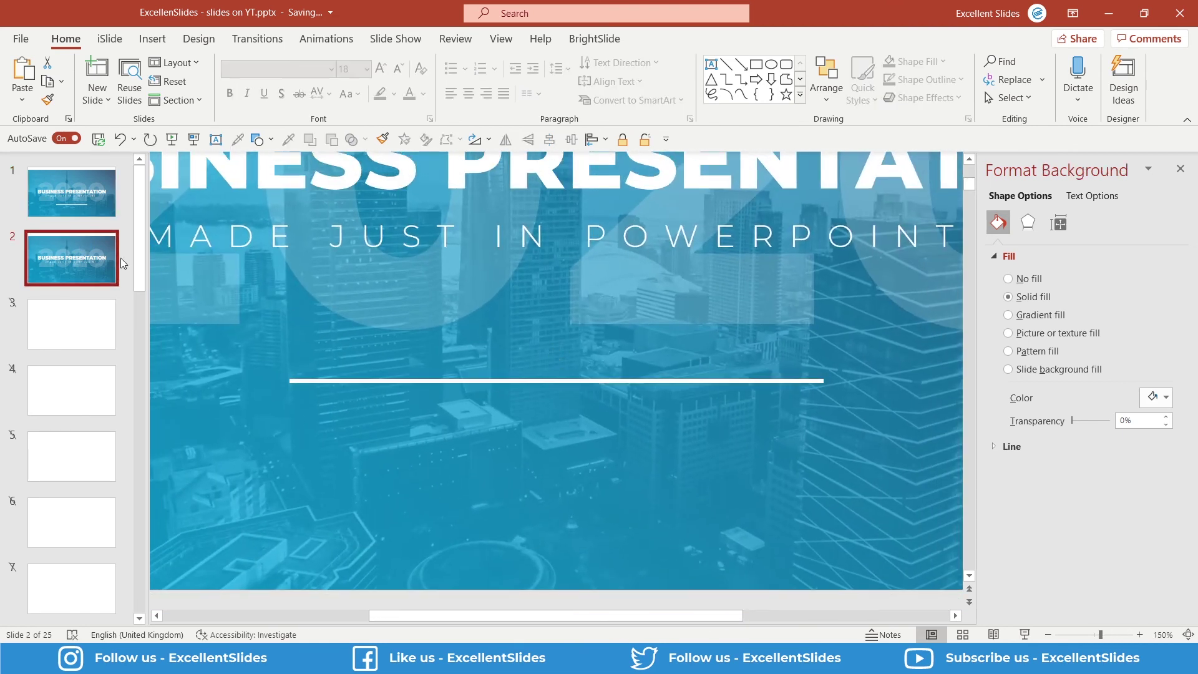
{"action": "key", "text": "ctrl+v"}
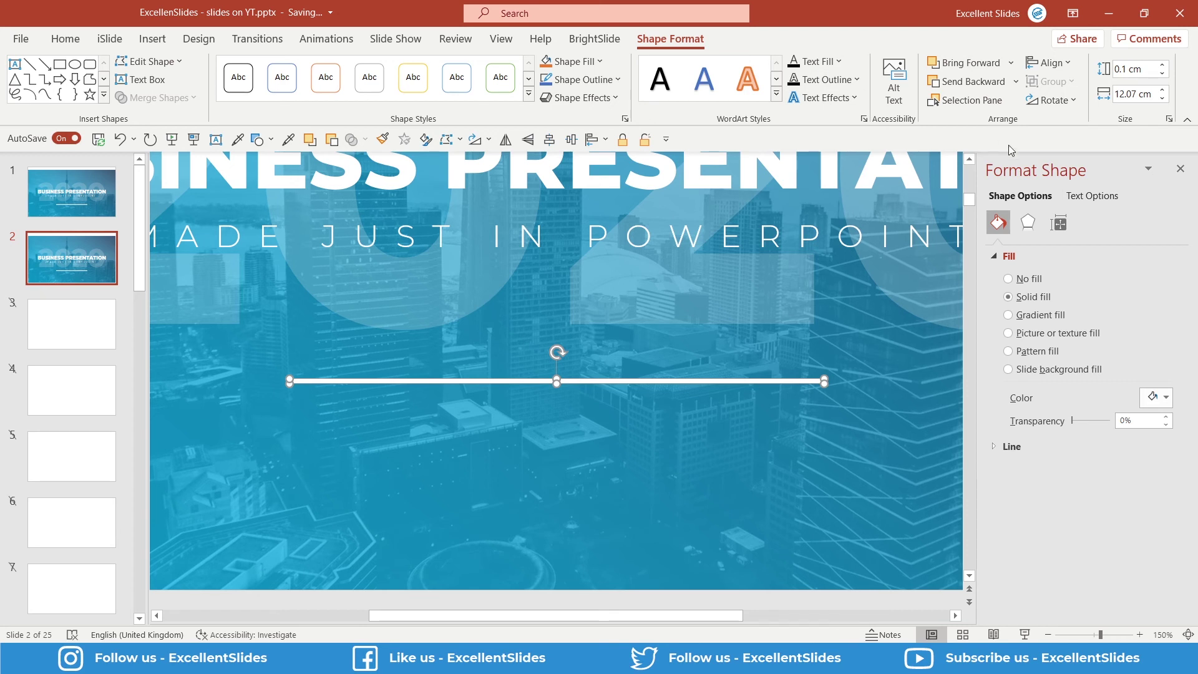
Step: Center the pasted line on slide 2 with Align Middle and Align Center
{"action": "left_click", "coordinate": [1048, 62]}
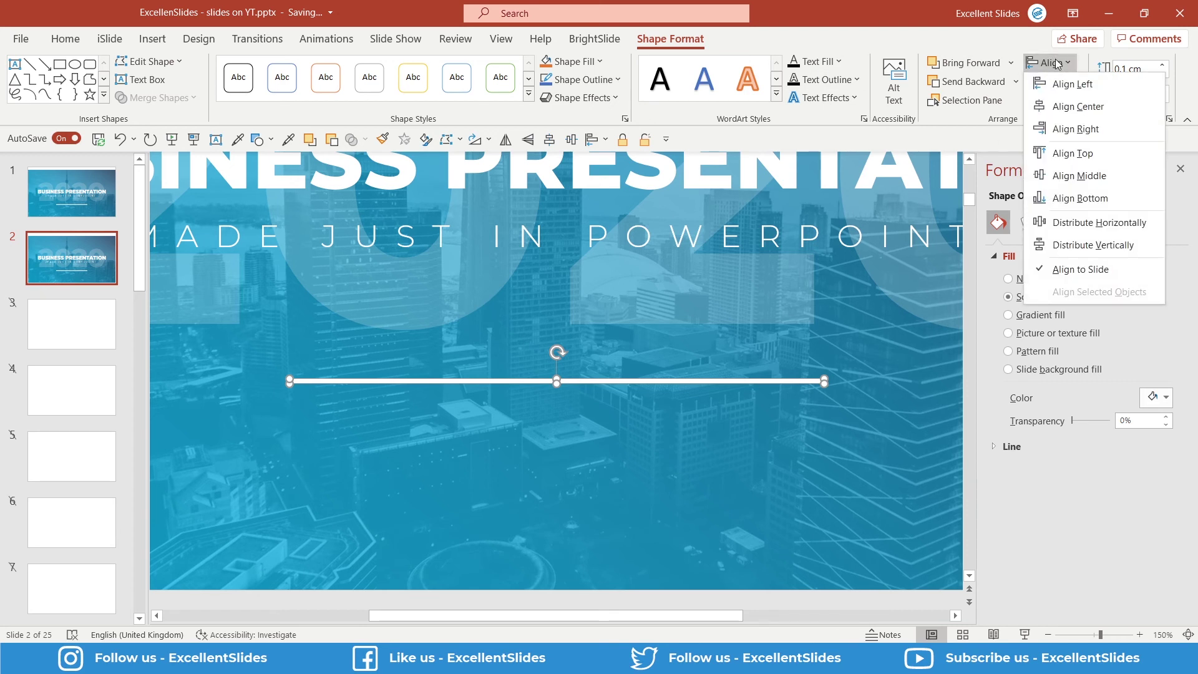
{"action": "left_click", "coordinate": [1099, 175]}
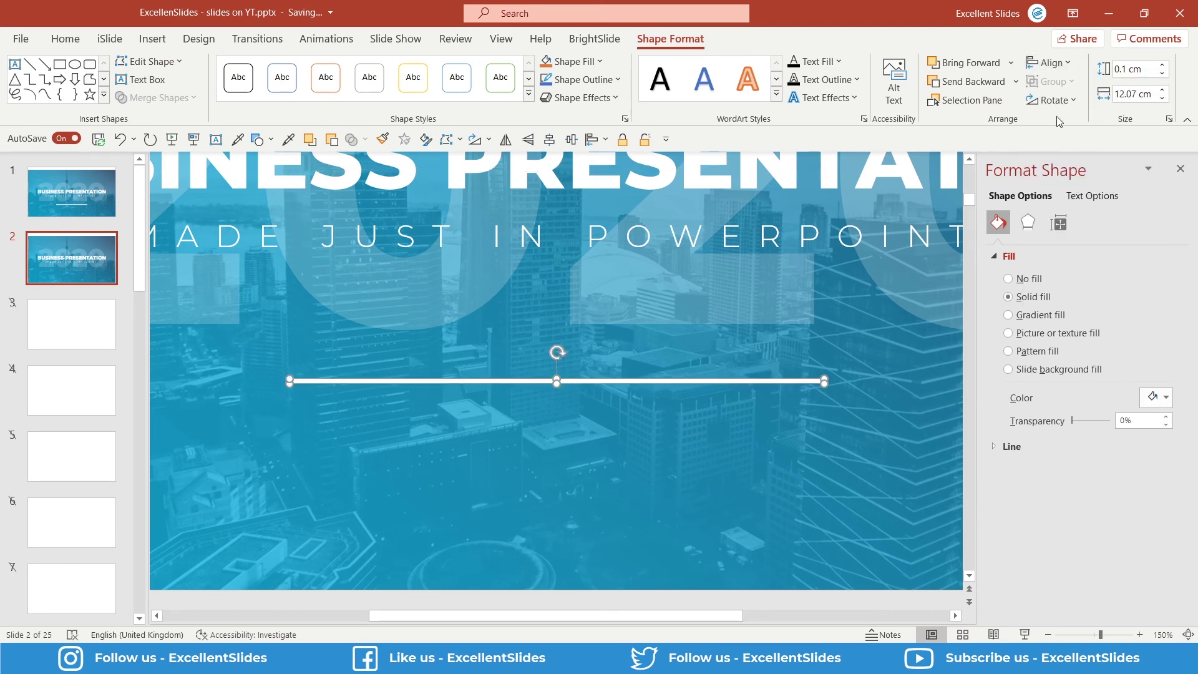
{"action": "left_click", "coordinate": [1052, 62]}
{"action": "left_click", "coordinate": [1085, 108]}
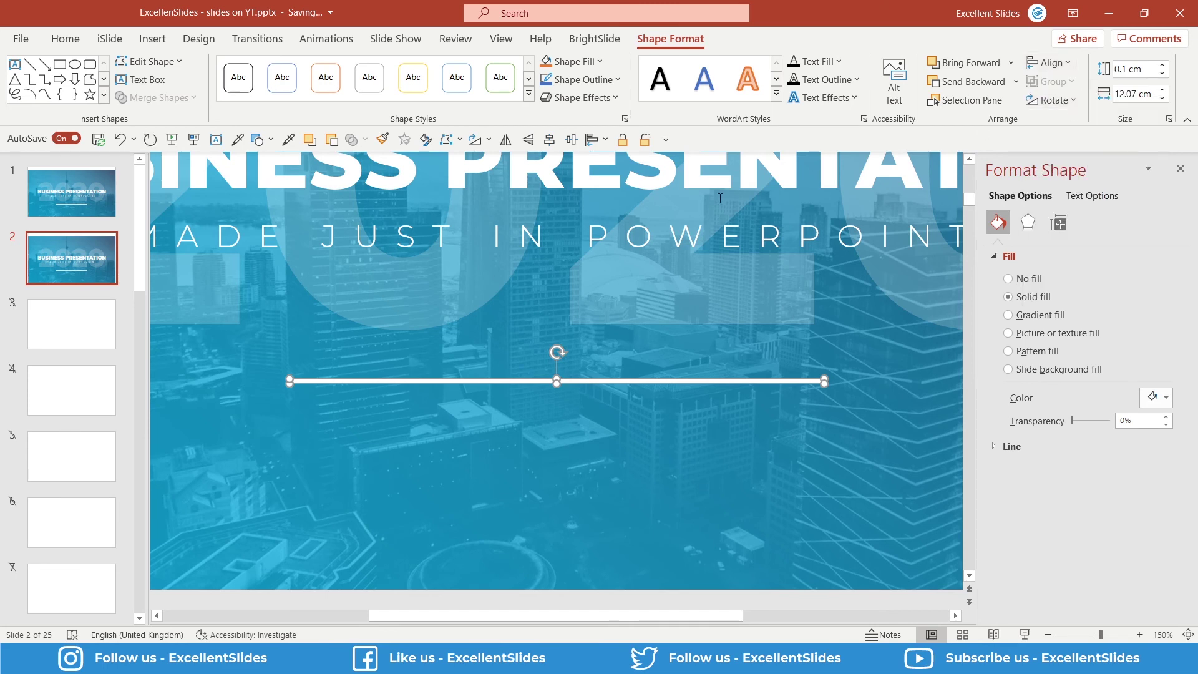